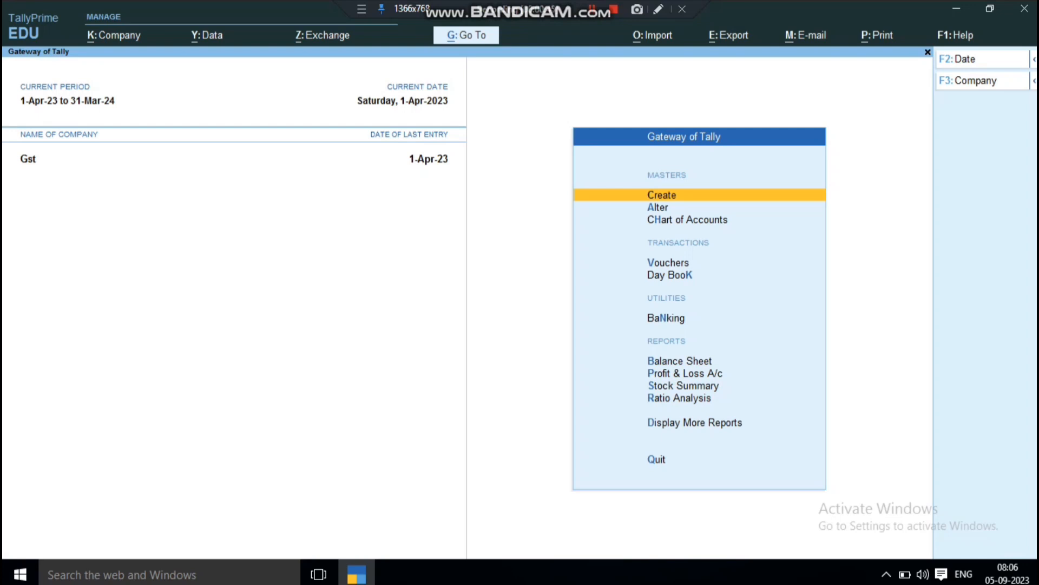
- Open master alteration for the Gst company and expand the list to show more master types
{"action": "key", "text": "Down"}
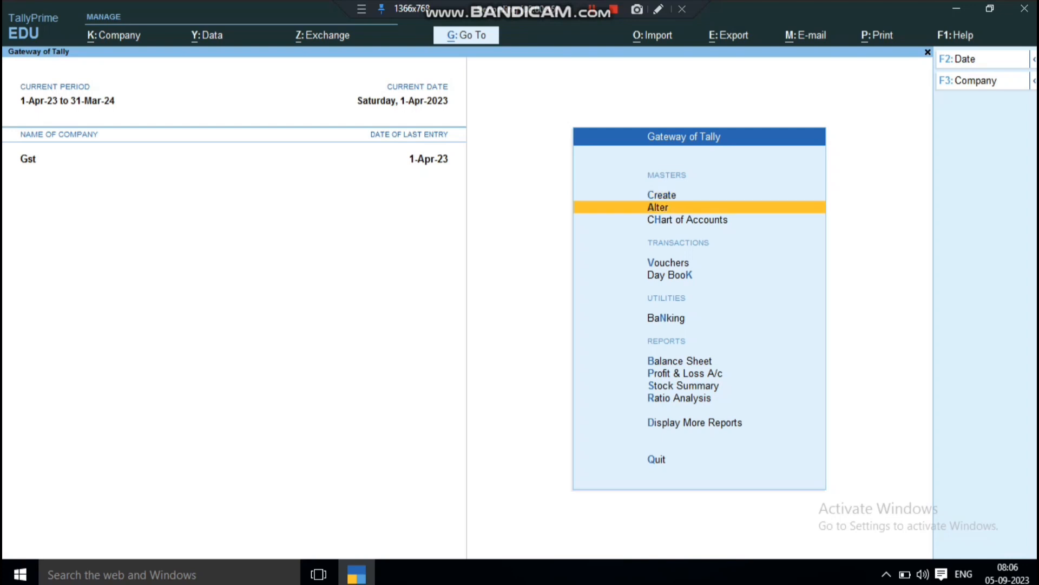
{"action": "key", "text": "Return"}
{"action": "key", "text": "Up"}
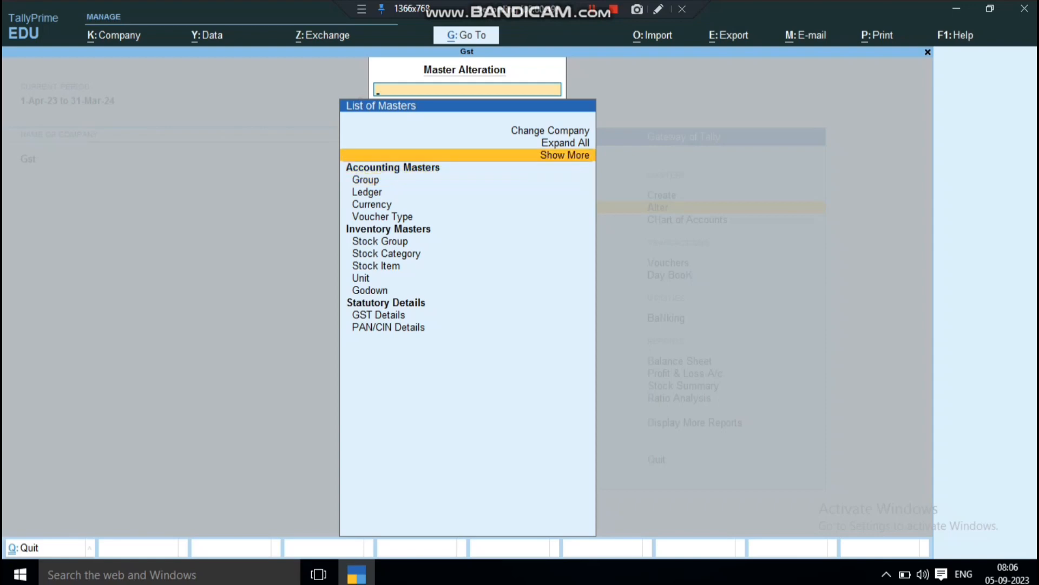
{"action": "key", "text": "Return"}
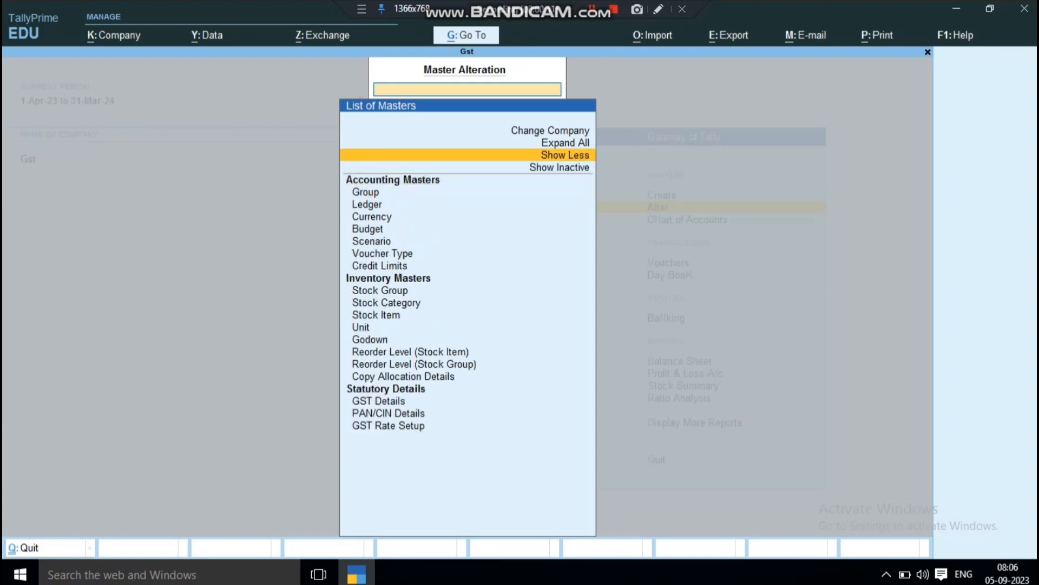
- Open the Reorder Level (Stock Item) settings for the stock item Vivo V20
{"action": "key", "text": "Down"}
{"action": "key", "text": "Down"}
{"action": "key", "text": "Down"}
{"action": "key", "text": "Down"}
{"action": "key", "text": "Down"}
{"action": "key", "text": "Down"}
{"action": "key", "text": "Down"}
{"action": "key", "text": "Down"}
{"action": "key", "text": "Down"}
{"action": "key", "text": "Down"}
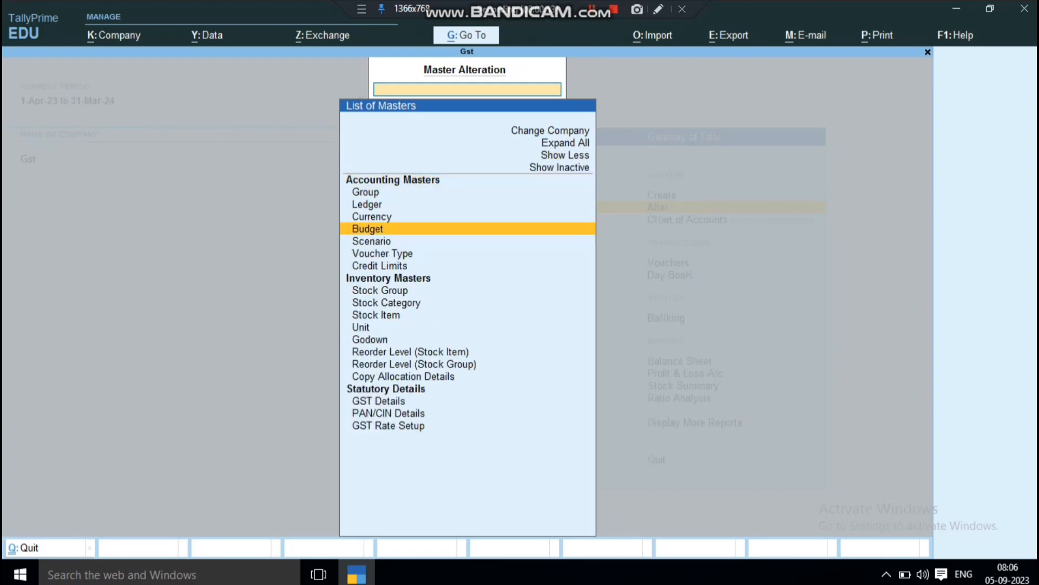
{"action": "key", "text": "Down"}
{"action": "key", "text": "Down"}
{"action": "key", "text": "Down"}
{"action": "key", "text": "Down"}
{"action": "key", "text": "Down"}
{"action": "key", "text": "Down"}
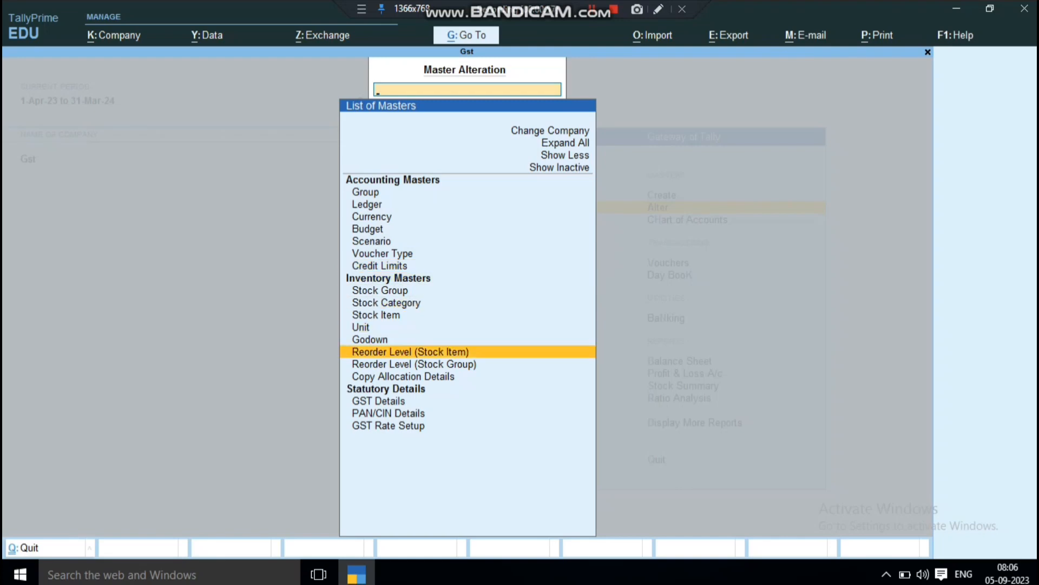
{"action": "key", "text": "Down"}
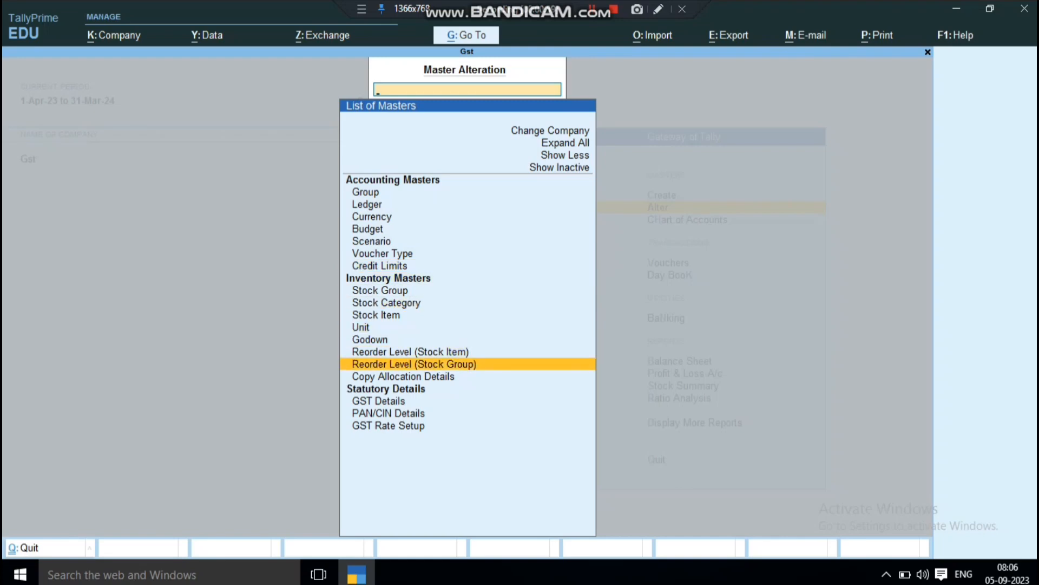
{"action": "key", "text": "Up"}
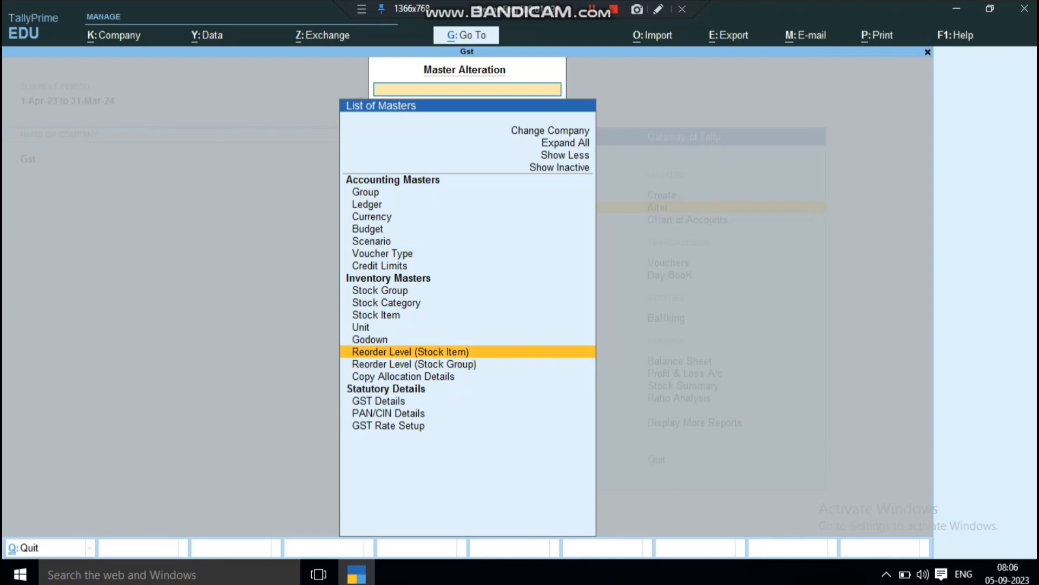
{"action": "key", "text": "Down"}
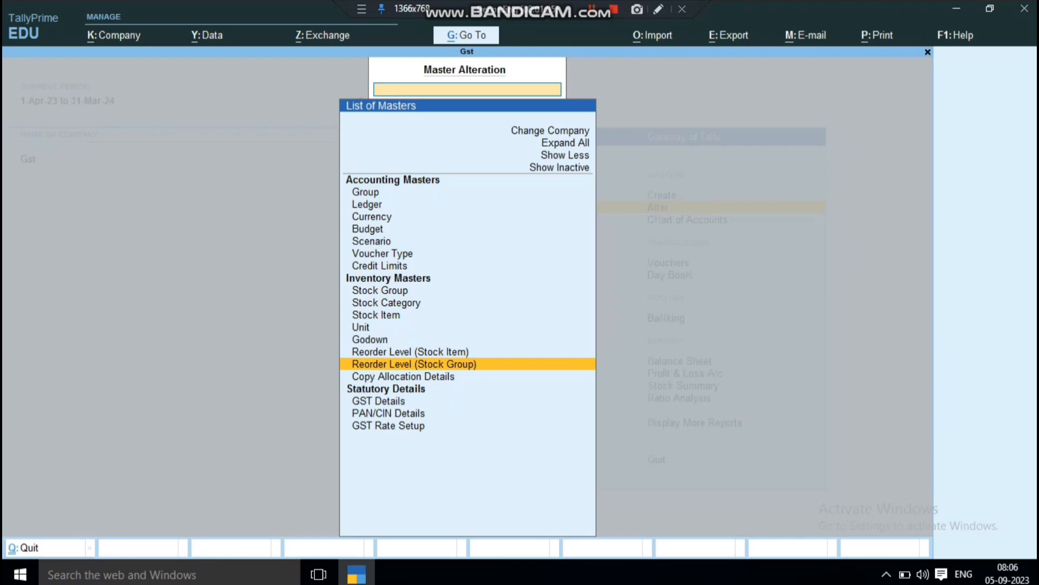
{"action": "key", "text": "Up"}
{"action": "key", "text": "Return"}
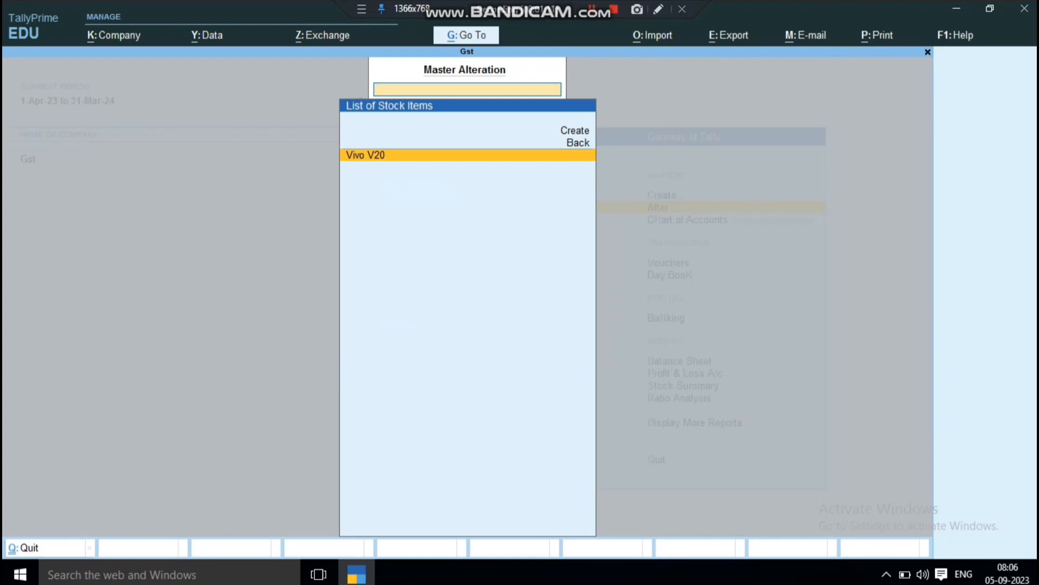
{"action": "key", "text": "Return"}
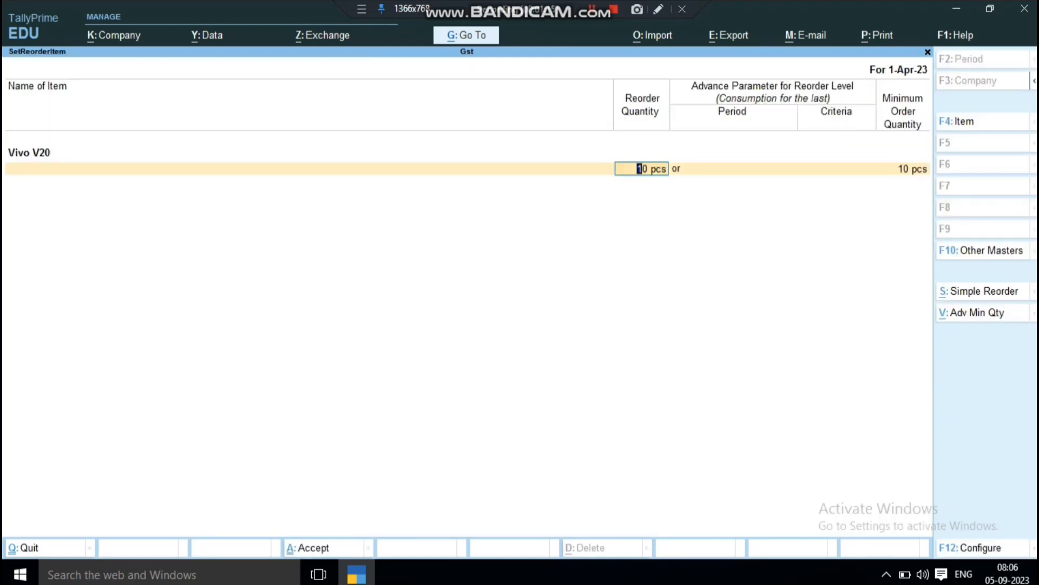
- Use advanced parameters for both the reorder level and the minimum order quantity of Vivo V20
{"action": "key", "text": "alt+s"}
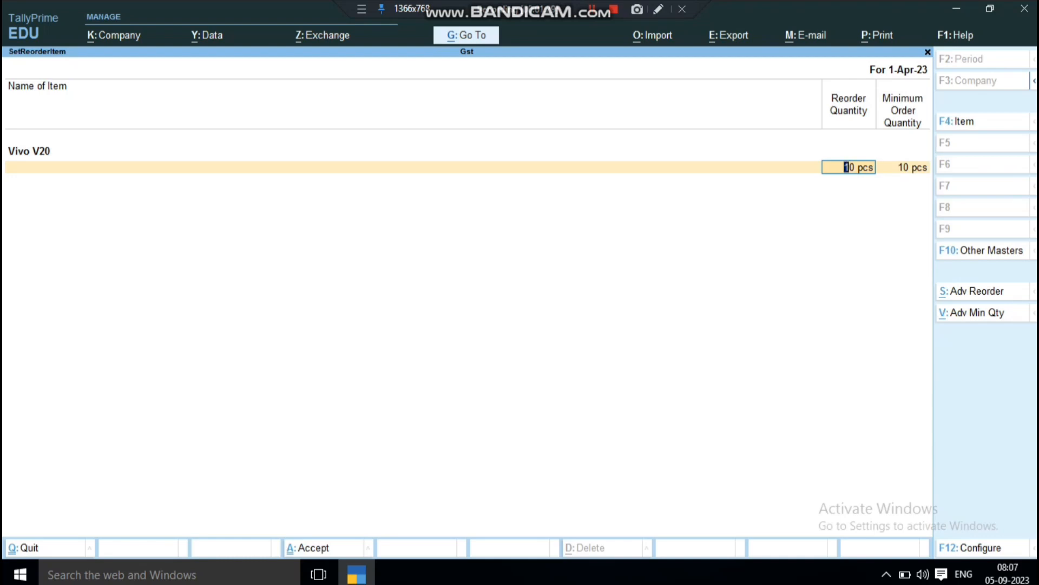
{"action": "key", "text": "alt+s"}
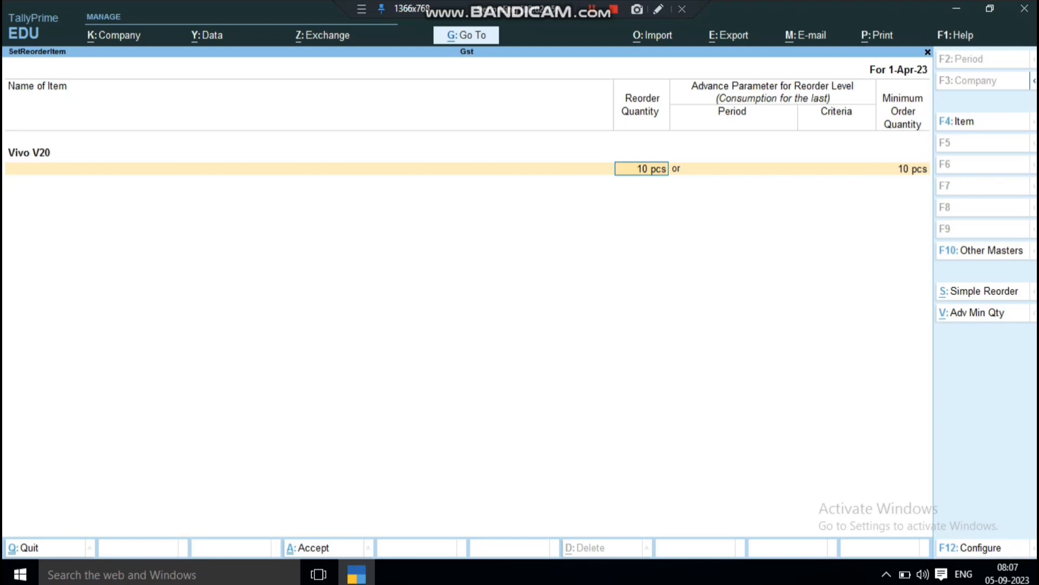
{"action": "key", "text": "alt+v"}
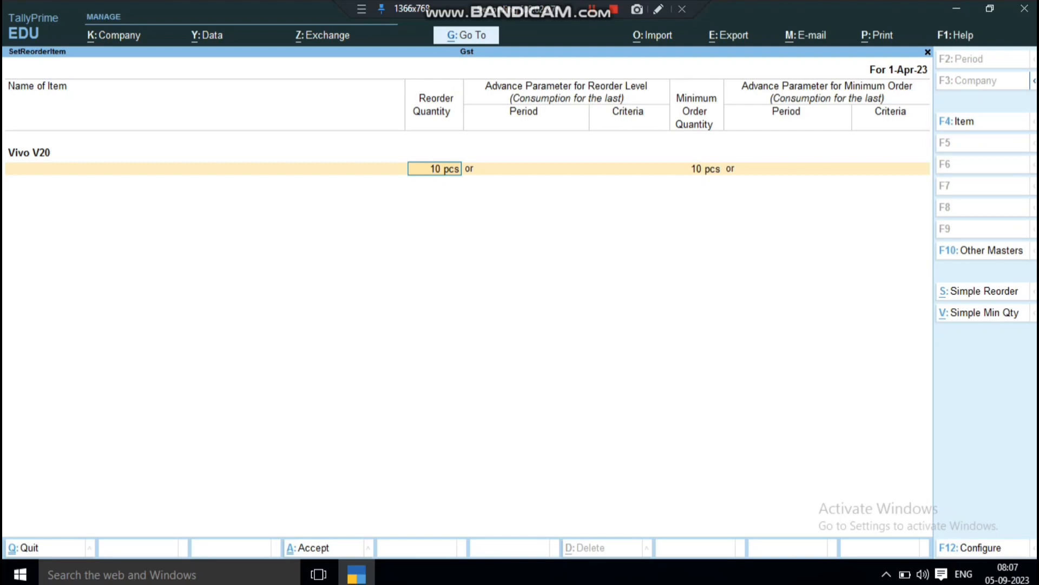
- Set the advanced reorder level parameter of Vivo V20 to a 5 Days consumption period with Higher as the criteria
{"action": "key", "text": "Return"}
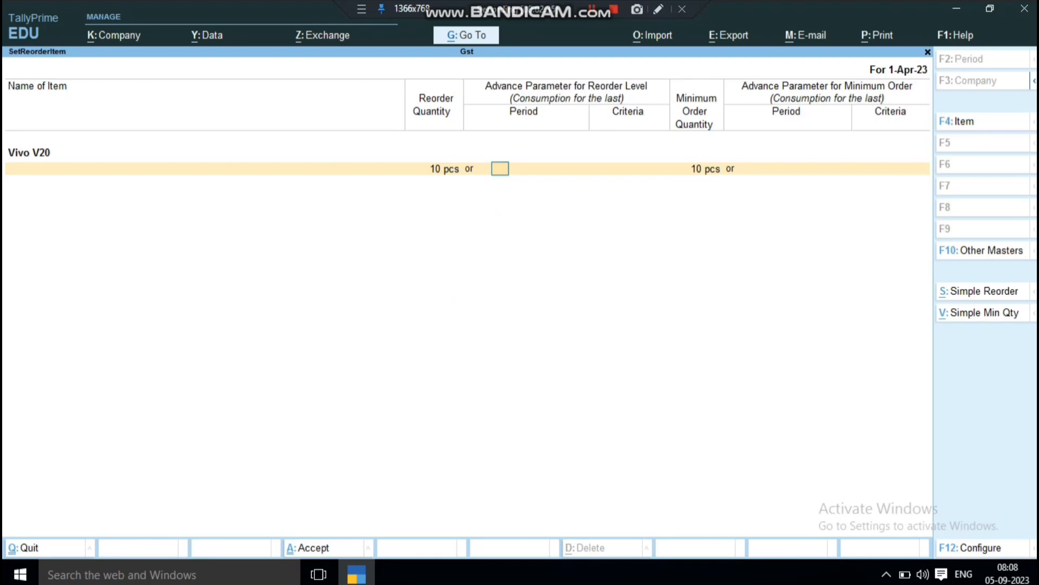
{"action": "type", "text": "5"}
{"action": "key", "text": "Return"}
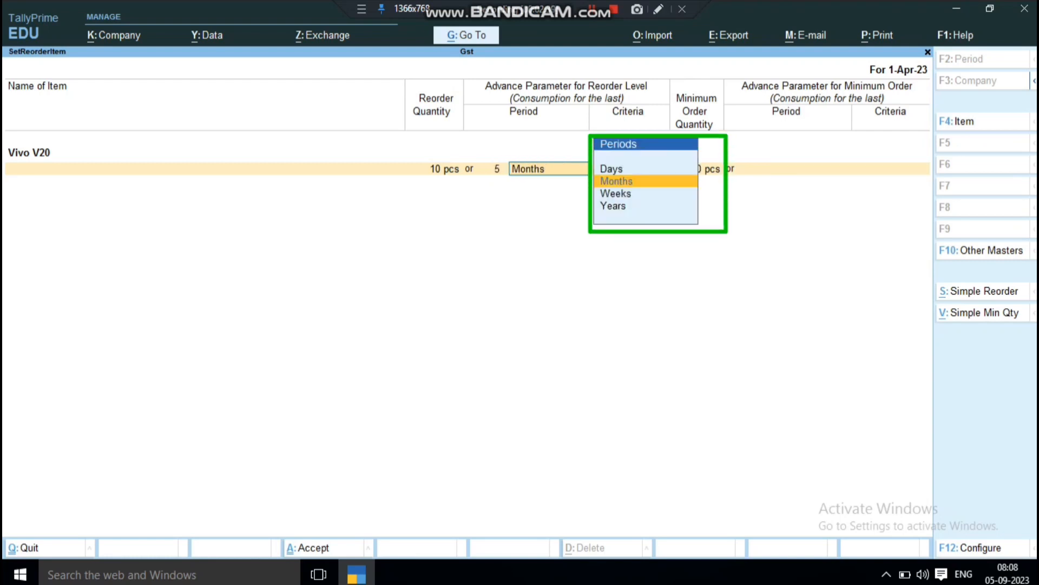
{"action": "key", "text": "Up"}
{"action": "key", "text": "Down"}
{"action": "key", "text": "Down"}
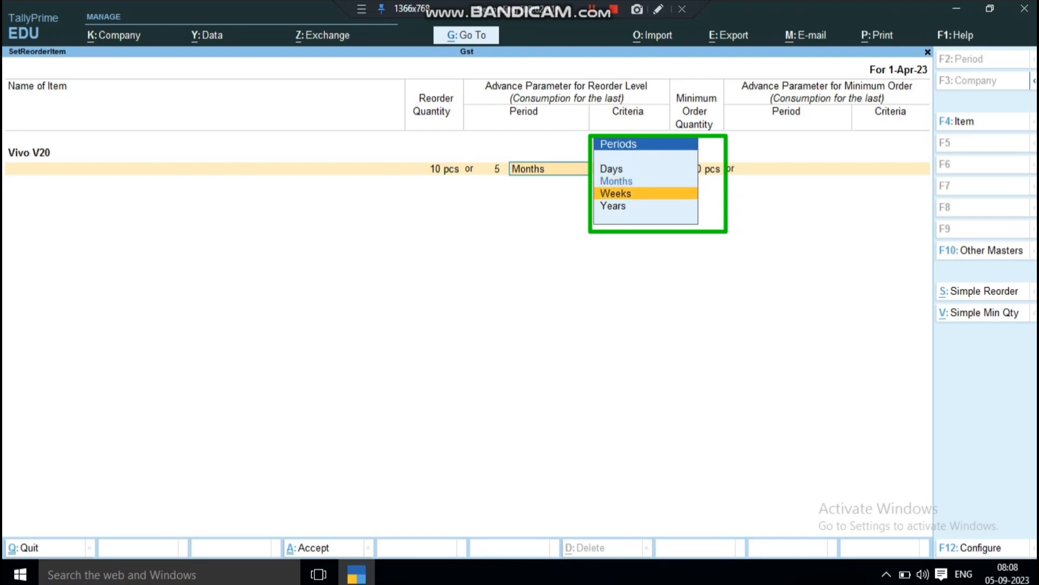
{"action": "key", "text": "Down"}
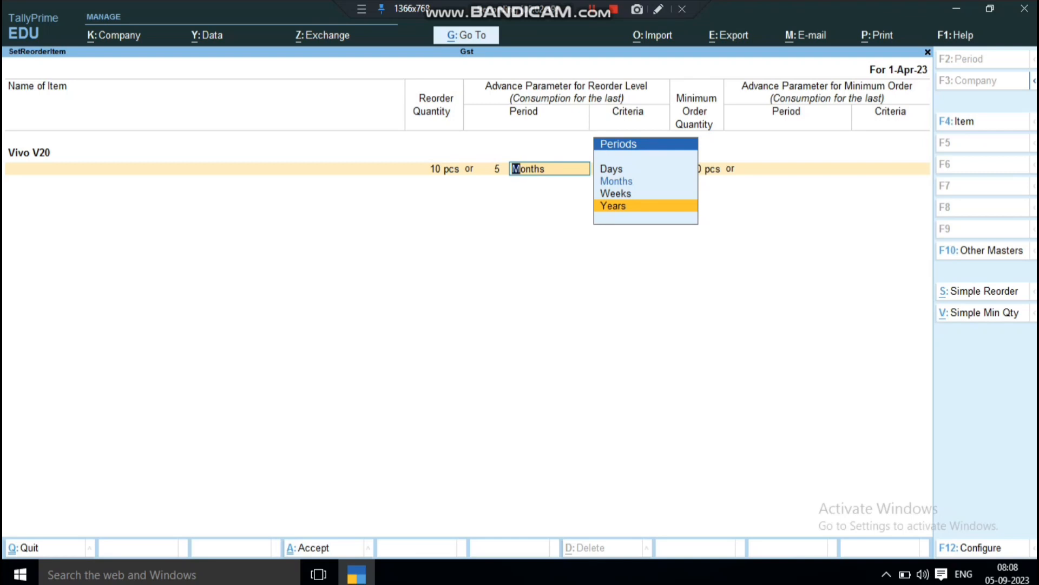
{"action": "key", "text": "Up"}
{"action": "key", "text": "Up"}
{"action": "key", "text": "Up"}
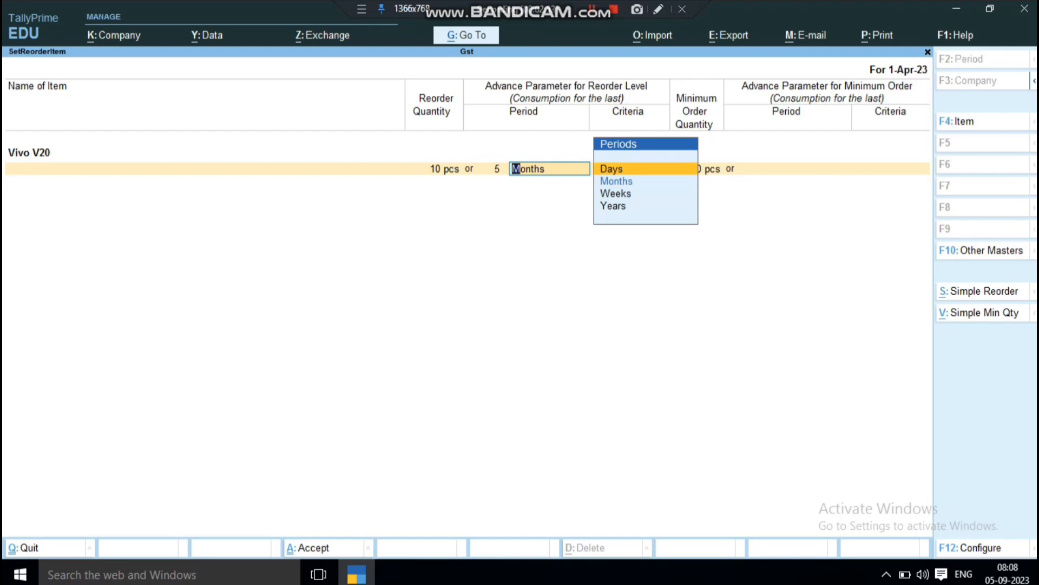
{"action": "key", "text": "Return"}
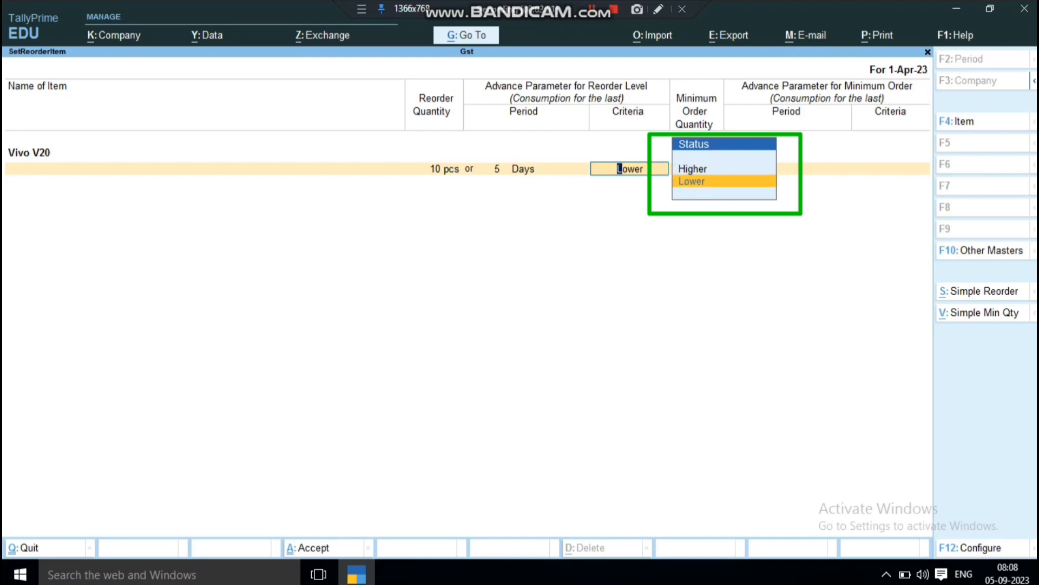
{"action": "key", "text": "Up"}
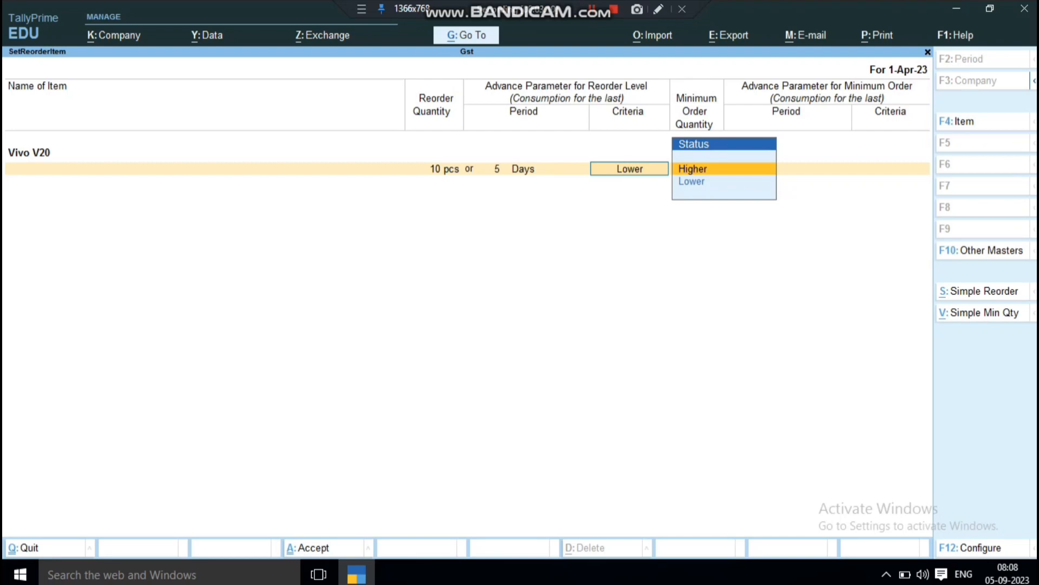
{"action": "key", "text": "Return"}
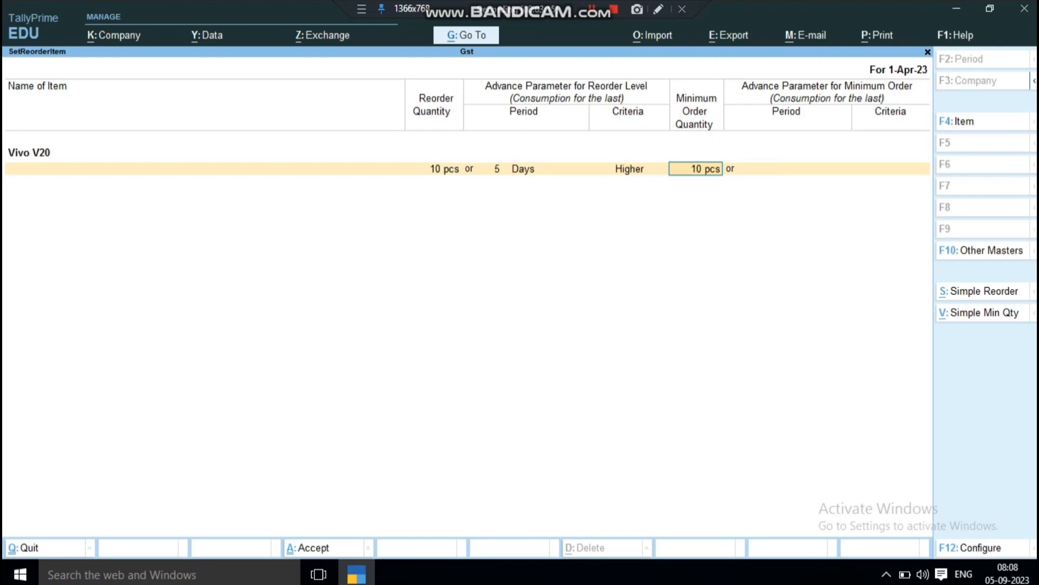
- Set the advanced minimum order parameter of Vivo V20 to a 5 Days consumption period with Higher as the criteria
{"action": "key", "text": "Return"}
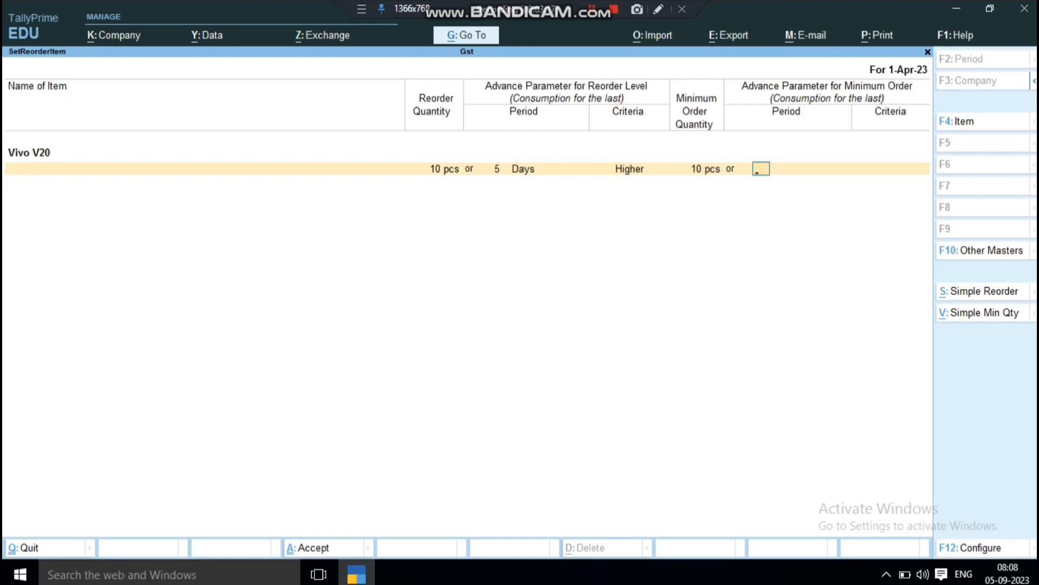
{"action": "type", "text": "5"}
{"action": "key", "text": "Return"}
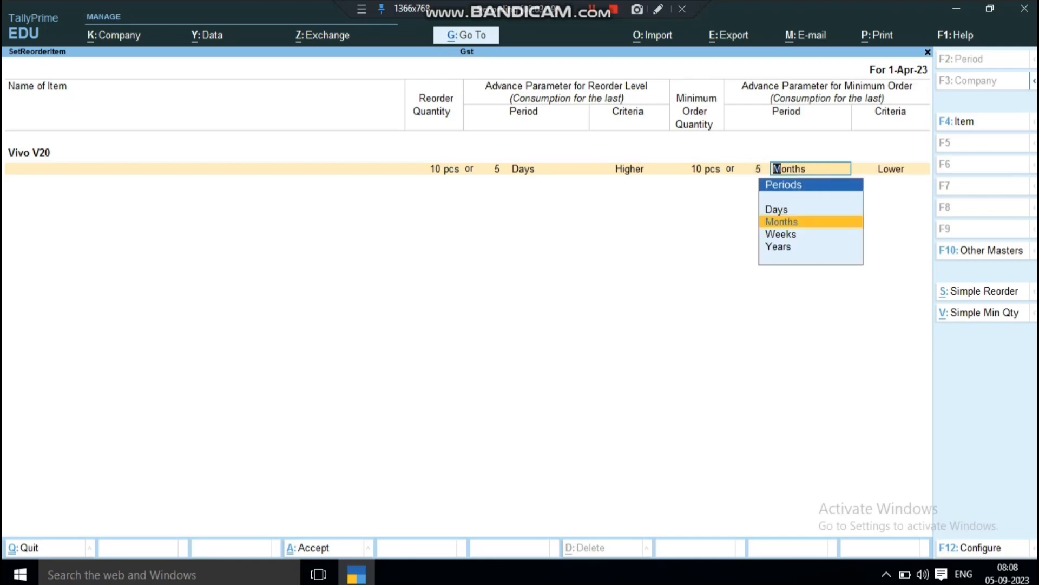
{"action": "key", "text": "Up"}
{"action": "key", "text": "Return"}
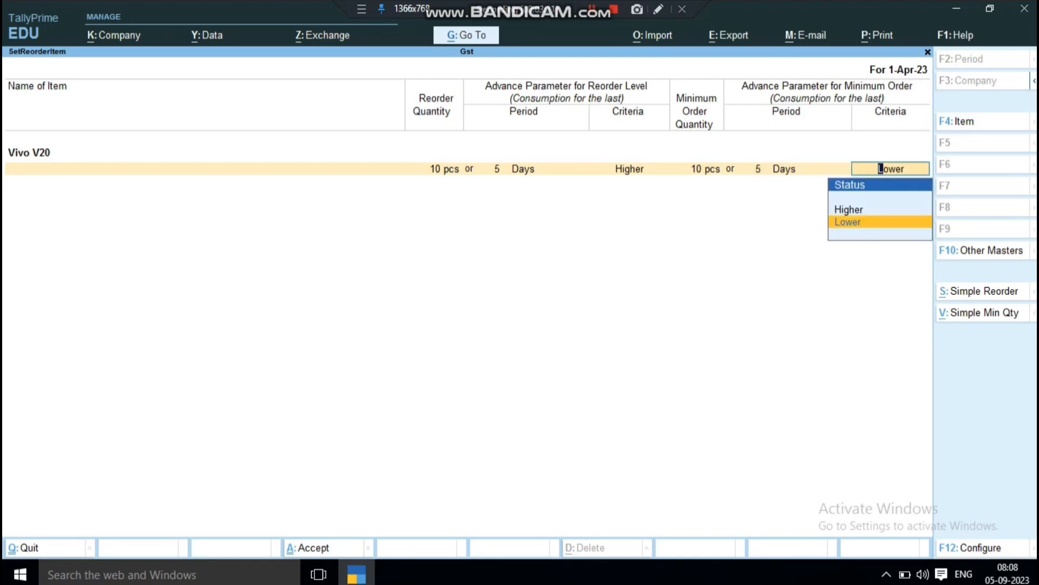
{"action": "key", "text": "Up"}
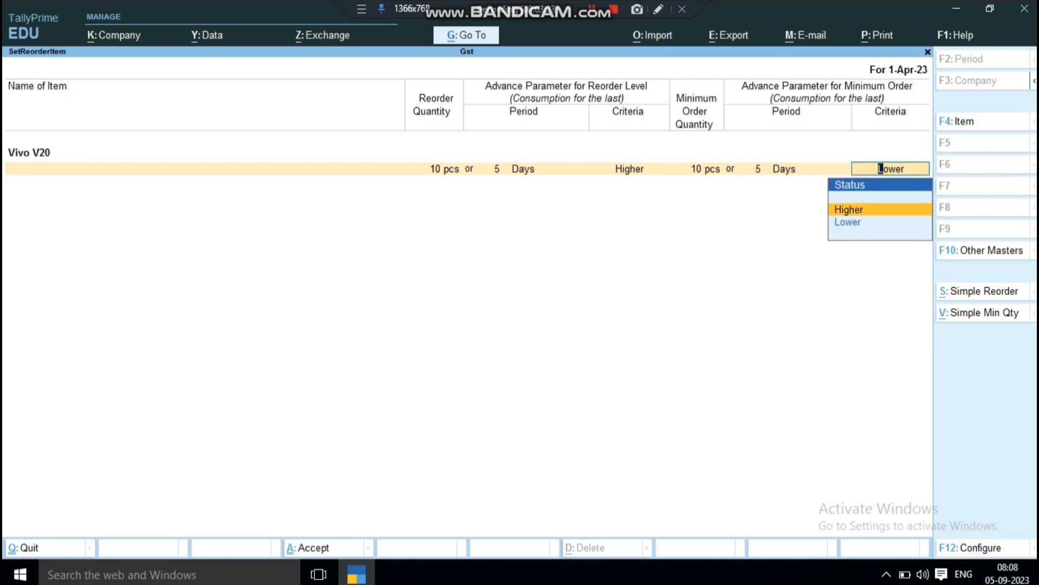
{"action": "key", "text": "Return"}
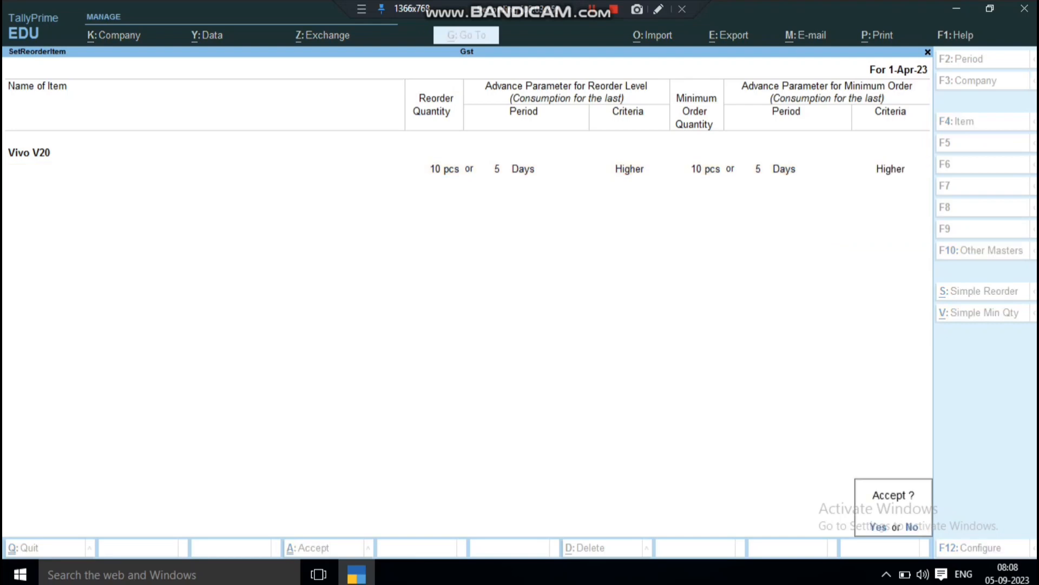
- Decline saving and review the quantity, period and criteria entries for the reorder level and minimum order of Vivo V20
{"action": "key", "text": "n"}
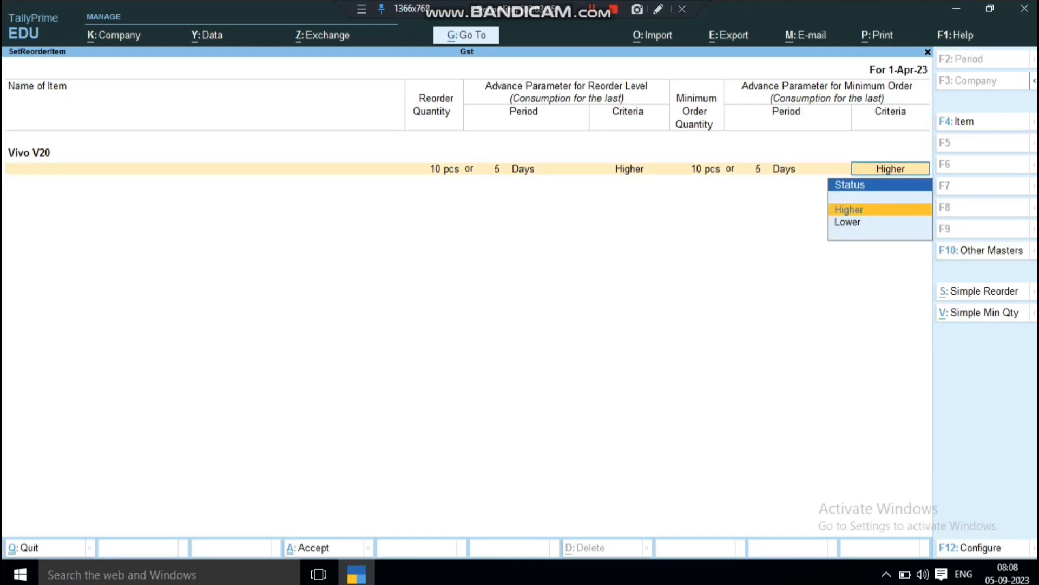
{"action": "key", "text": "BackSpace"}
{"action": "key", "text": "BackSpace"}
{"action": "key", "text": "BackSpace"}
{"action": "key", "text": "BackSpace"}
{"action": "key", "text": "BackSpace"}
{"action": "key", "text": "BackSpace"}
{"action": "key", "text": "BackSpace"}
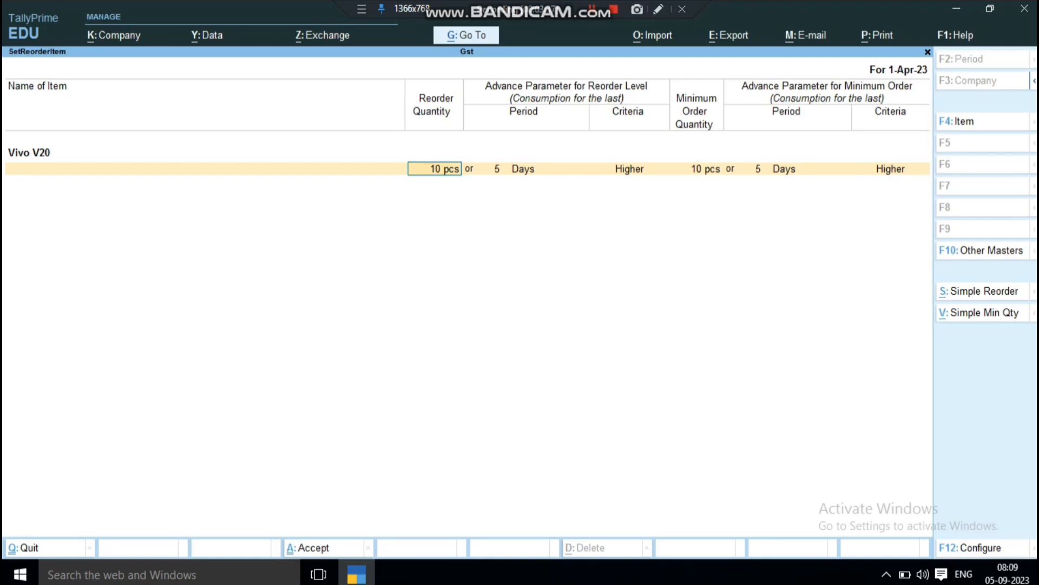
{"action": "key", "text": "Return"}
{"action": "key", "text": "Return"}
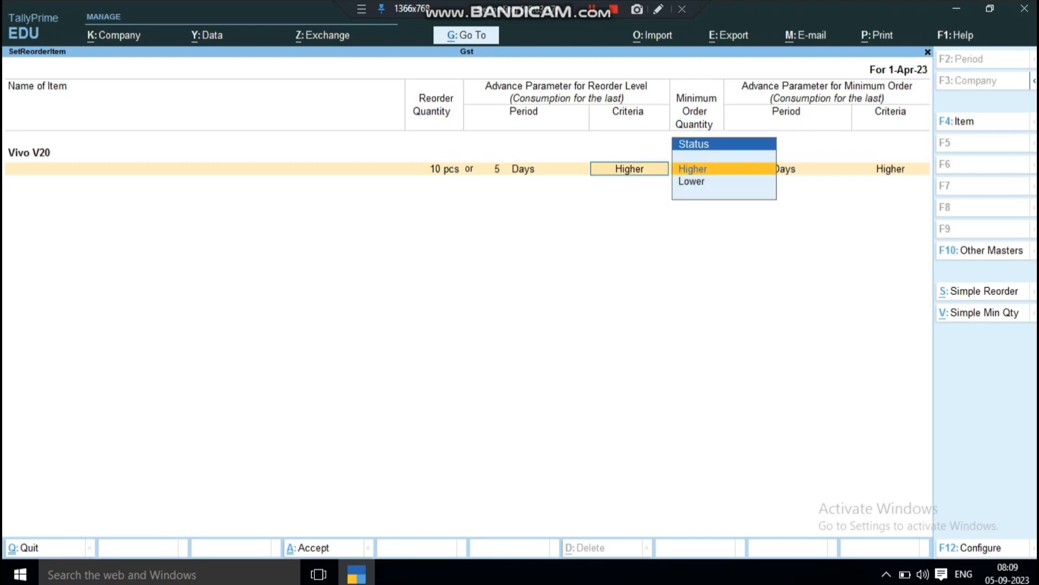
{"action": "key", "text": "Return"}
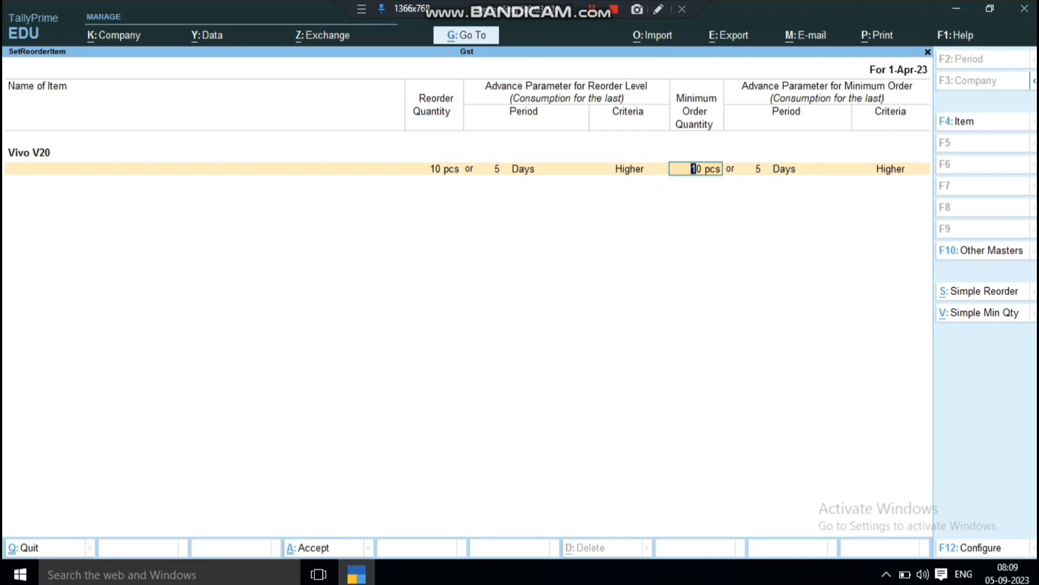
{"action": "key", "text": "Return"}
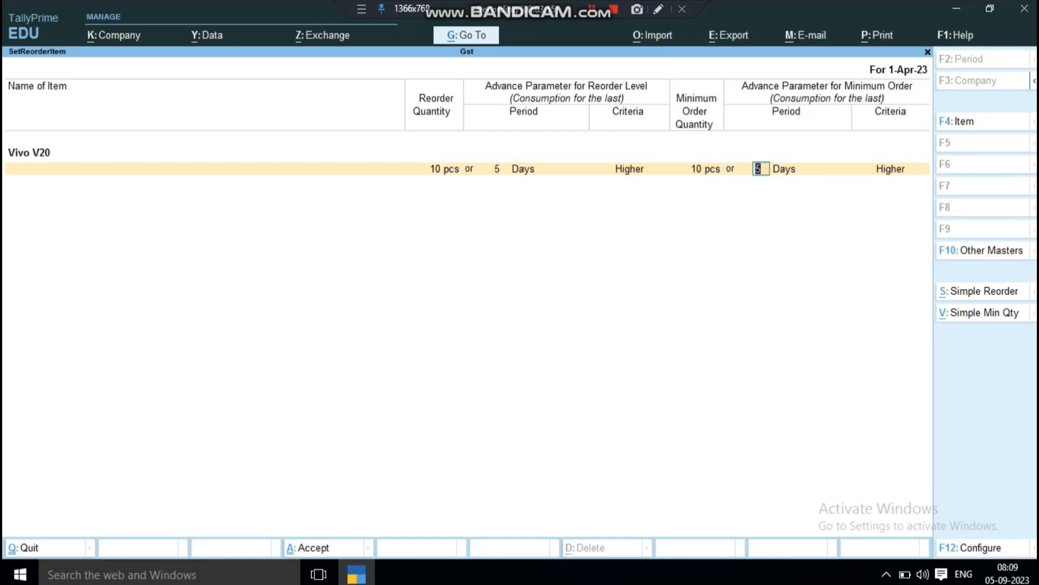
- Save the reorder level settings of Vivo V20 and return to the Gateway of Tally
{"action": "key", "text": "Return"}
{"action": "key", "text": "Return"}
{"action": "key", "text": "Return"}
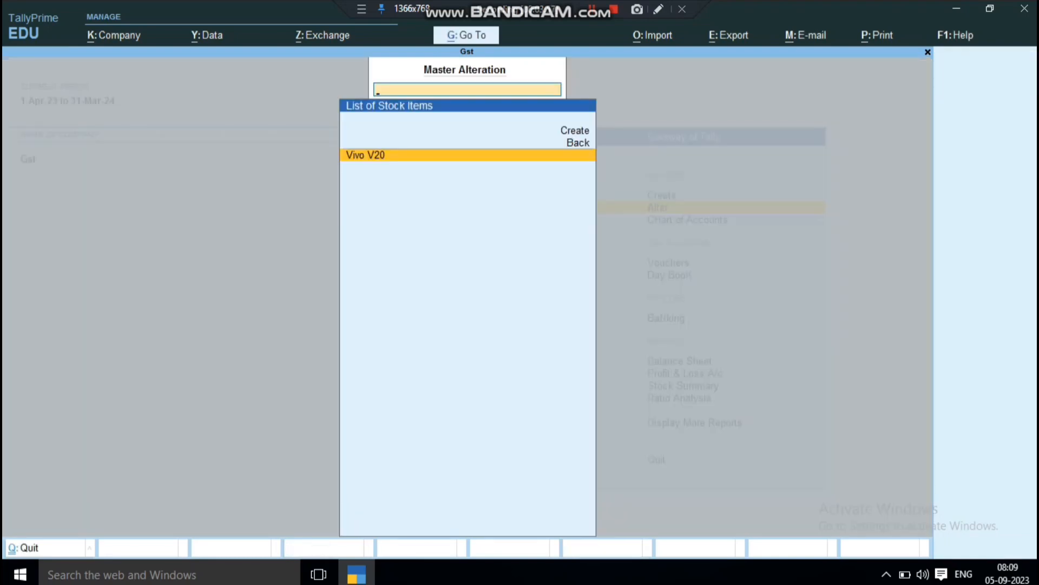
{"action": "key", "text": "Escape"}
{"action": "key", "text": "Escape"}
{"action": "key", "text": "Escape"}
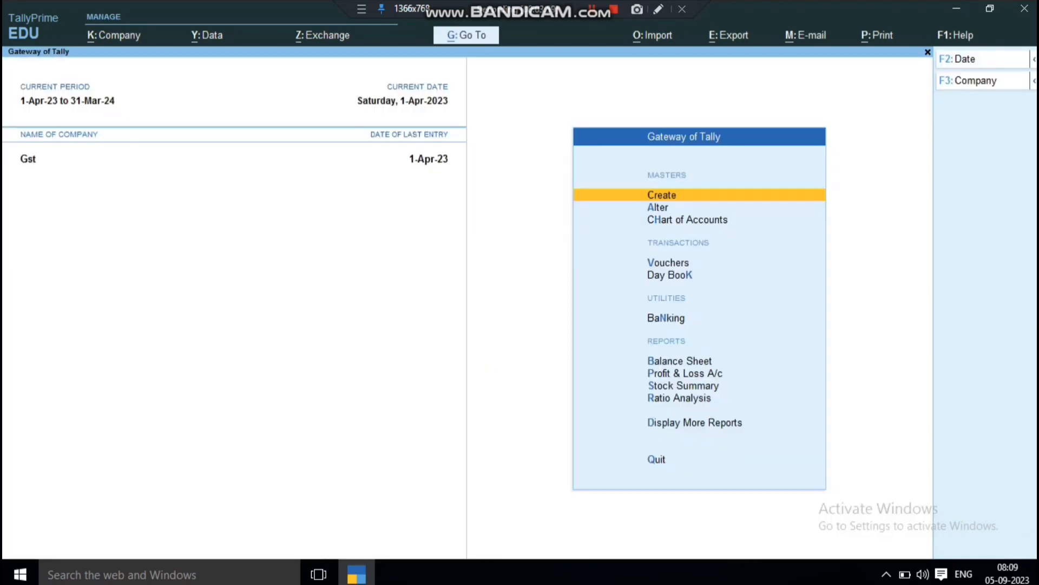
- Open the Statements of Inventory list among the additional reports
{"action": "key", "text": "d"}
{"action": "key", "text": "Down"}
{"action": "key", "text": "Down"}
{"action": "key", "text": "Down"}
{"action": "key", "text": "Down"}
{"action": "key", "text": "Down"}
{"action": "key", "text": "Down"}
{"action": "key", "text": "Down"}
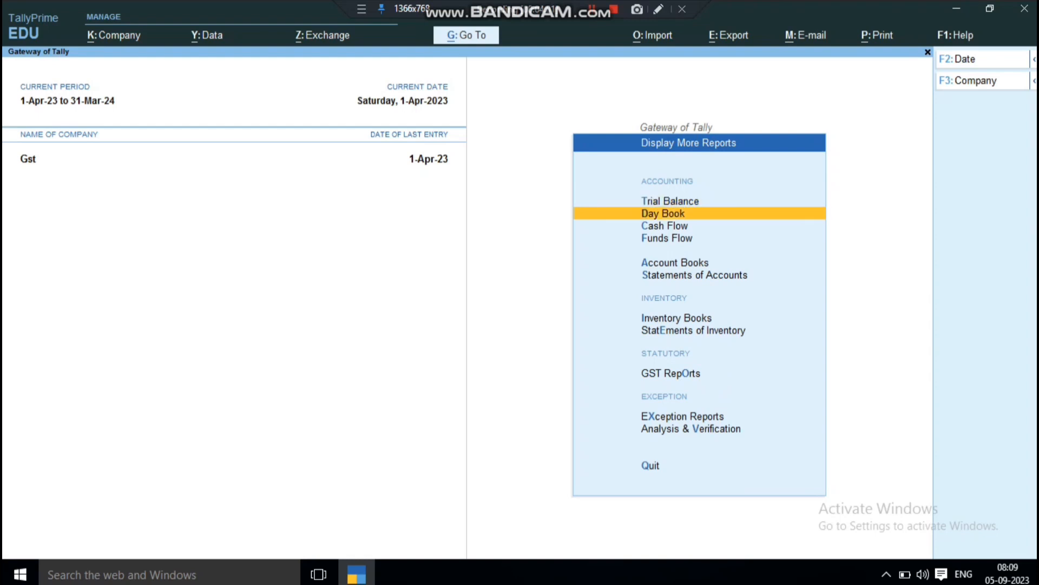
{"action": "key", "text": "Return"}
- Check the Reorder Status report for the stock group Vivo and return to the Gateway of Tally
{"action": "key", "text": "Down"}
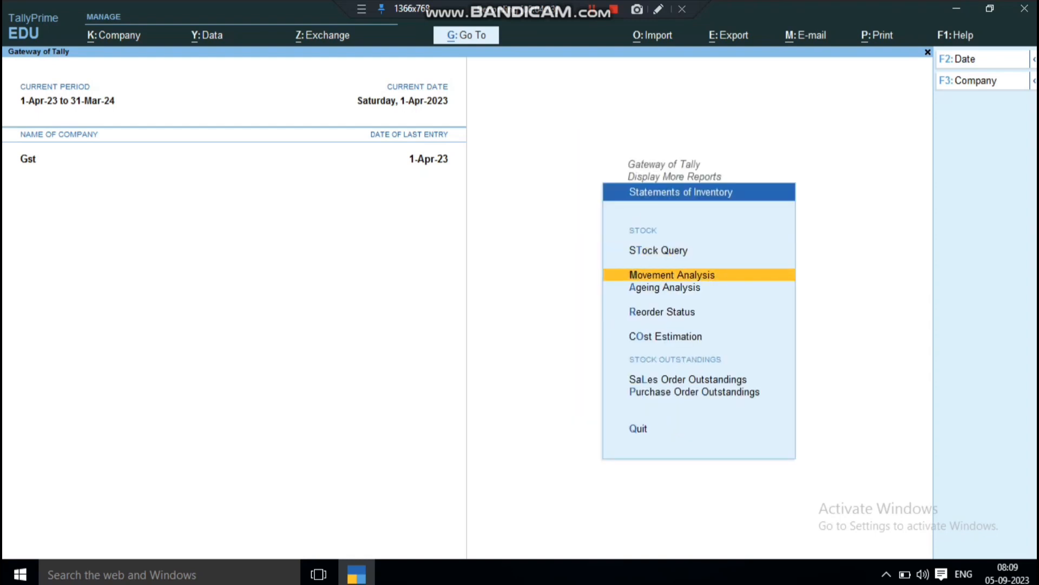
{"action": "key", "text": "Down"}
{"action": "key", "text": "Down"}
{"action": "key", "text": "Down"}
{"action": "key", "text": "Up"}
{"action": "key", "text": "Return"}
{"action": "key", "text": "Down"}
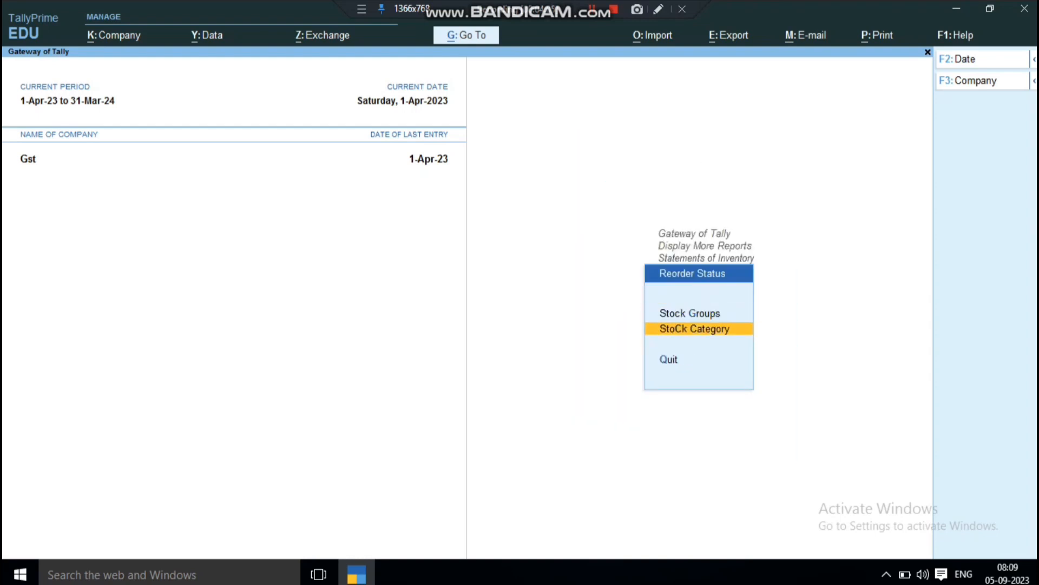
{"action": "key", "text": "Up"}
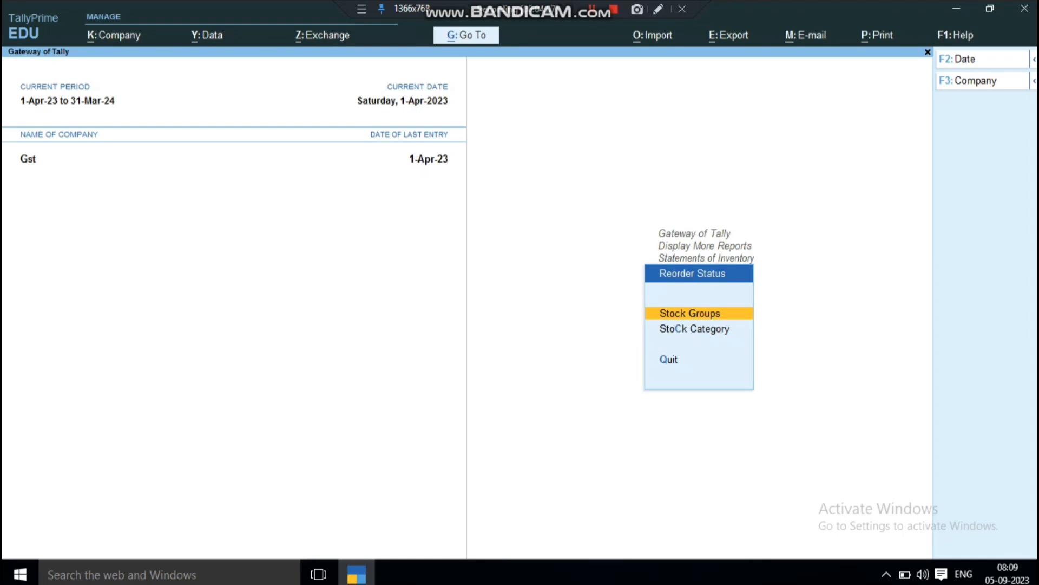
{"action": "key", "text": "Return"}
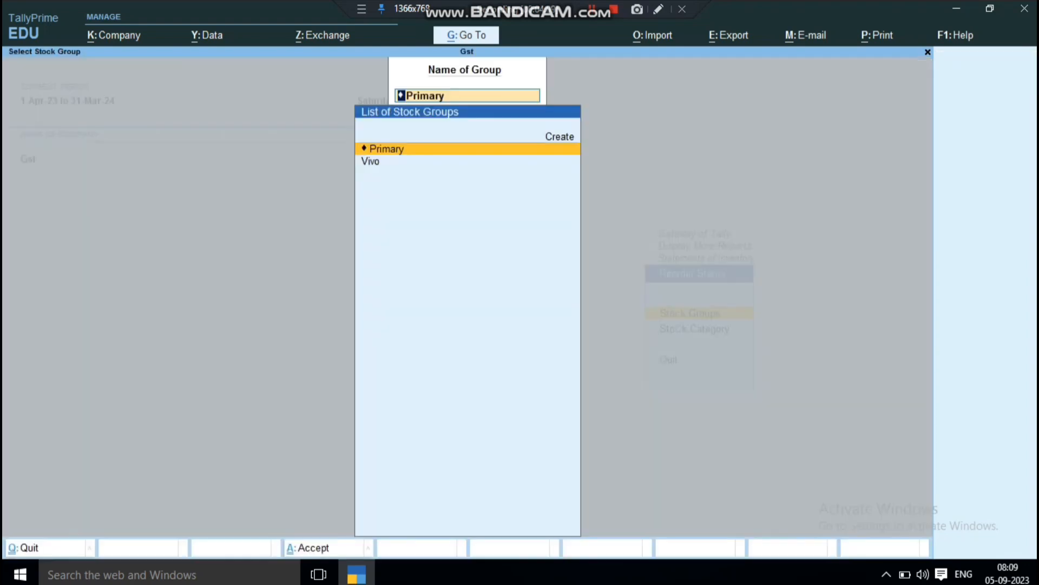
{"action": "key", "text": "Down"}
{"action": "key", "text": "Return"}
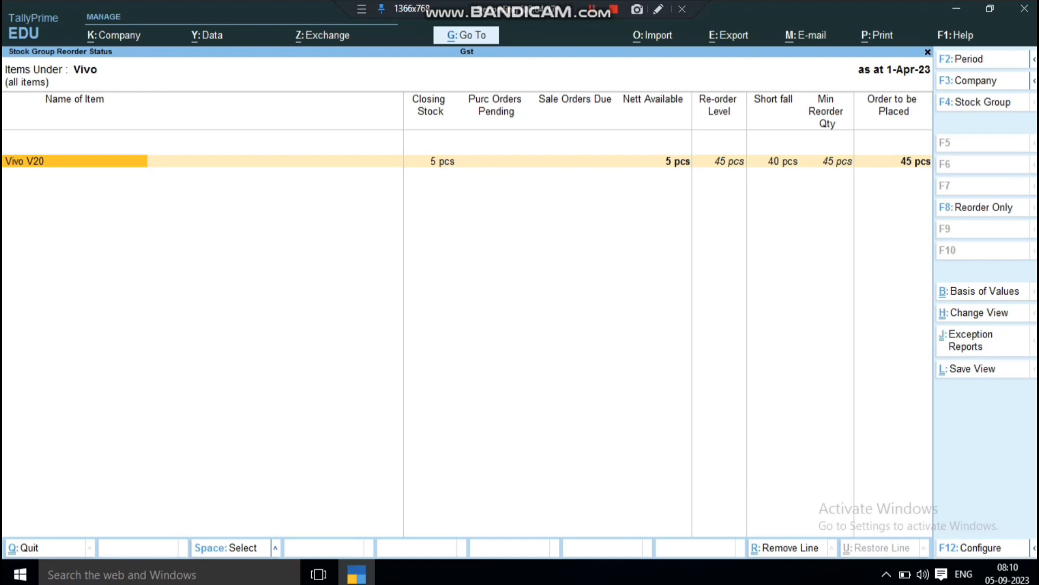
{"action": "key", "text": "Escape"}
{"action": "key", "text": "Escape"}
{"action": "key", "text": "Escape"}
{"action": "key", "text": "Escape"}
{"action": "key", "text": "Escape"}
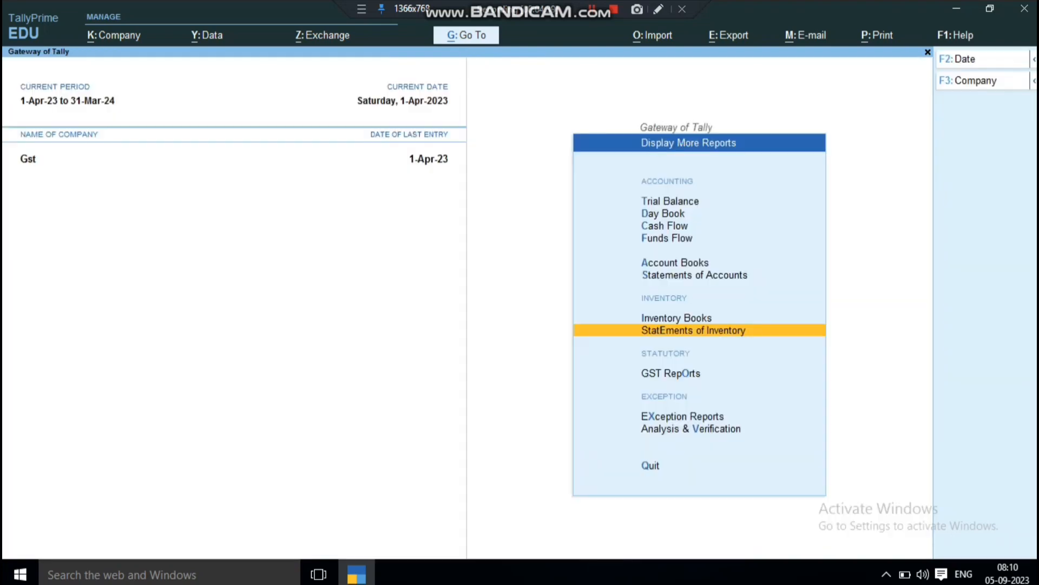
- Open the Stock Summary report and drill down into the Vivo stock group
{"action": "key", "text": "a"}
{"action": "key", "text": "Down"}
{"action": "key", "text": "Down"}
{"action": "key", "text": "Down"}
{"action": "key", "text": "Down"}
{"action": "key", "text": "Down"}
{"action": "key", "text": "Down"}
{"action": "key", "text": "Down"}
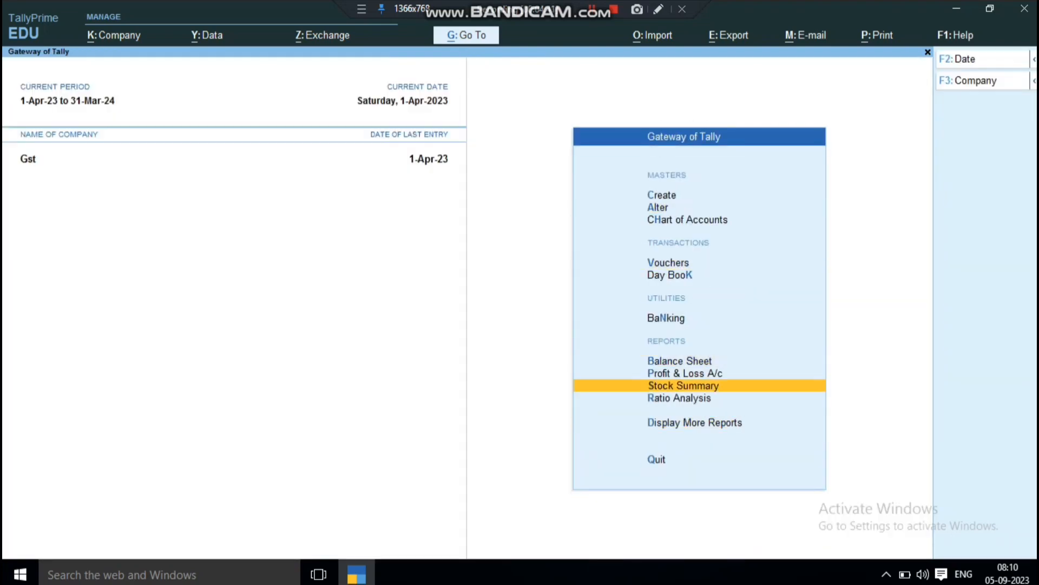
{"action": "key", "text": "Return"}
{"action": "key", "text": "Return"}
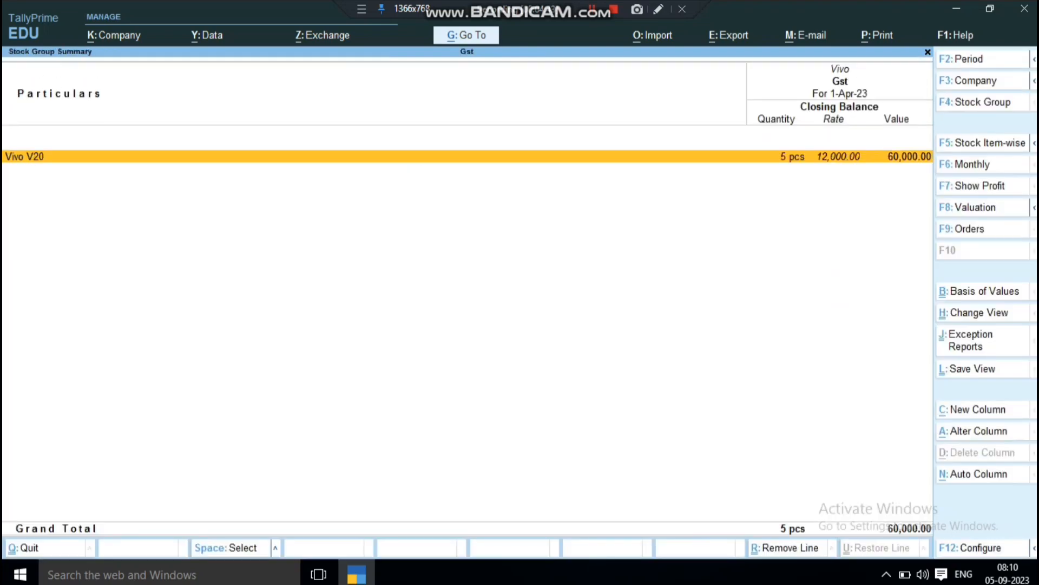
- View the monthly summary of Vivo V20 and open its April stock vouchers
{"action": "key", "text": "Return"}
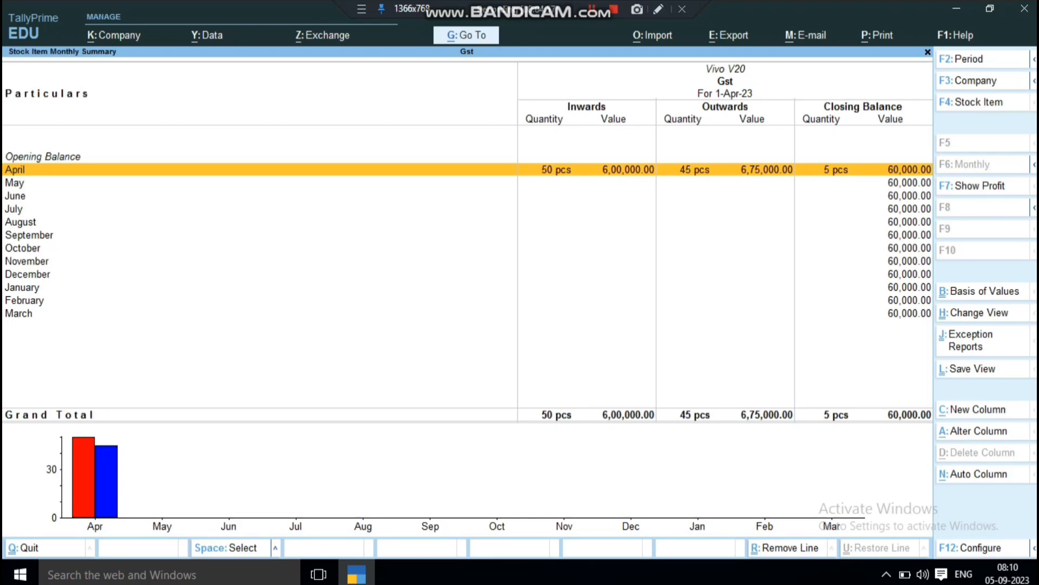
{"action": "key", "text": "Return"}
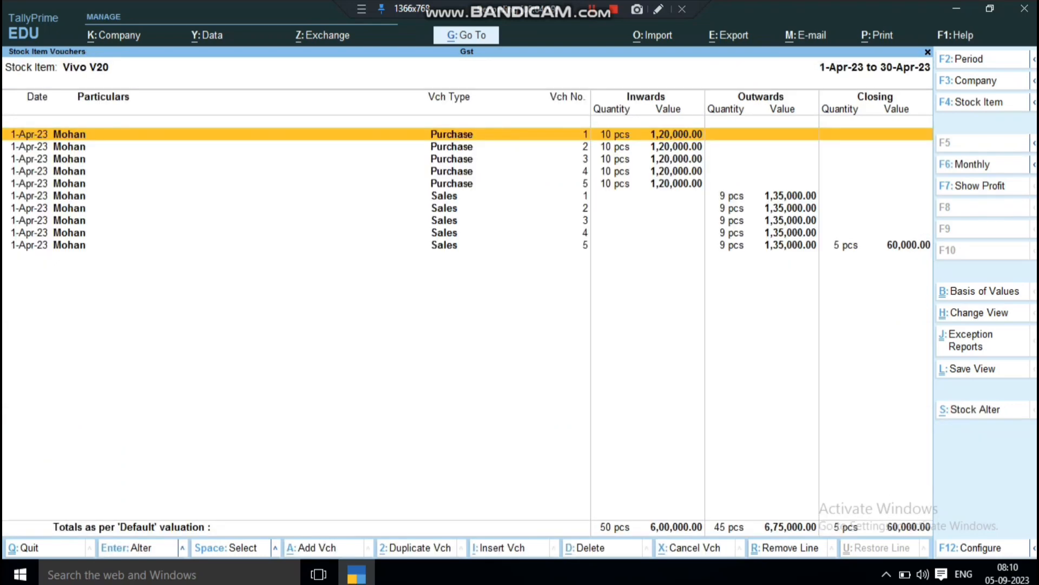
{"action": "key", "text": "Escape"}
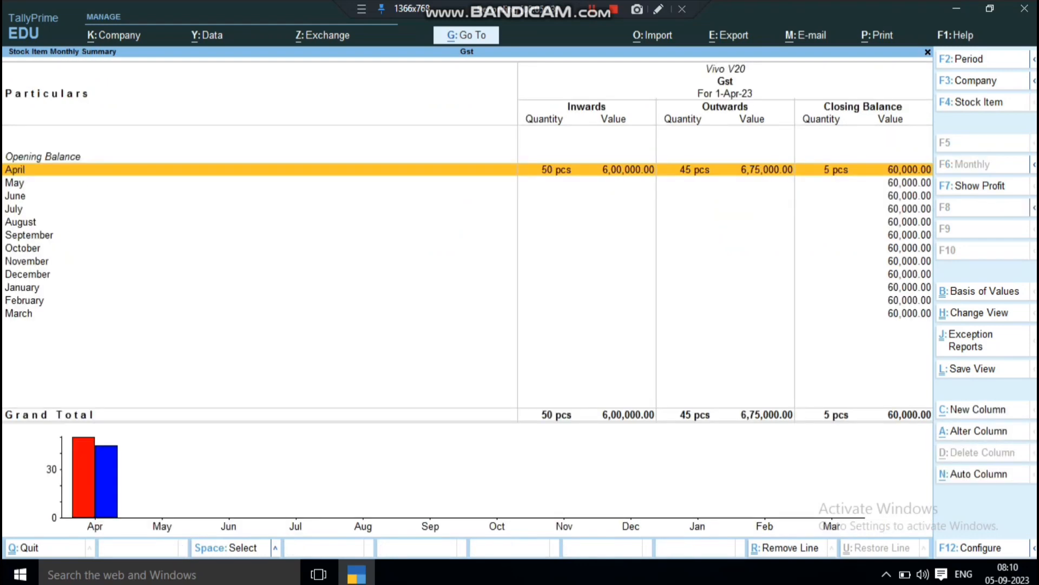
{"action": "key", "text": "Return"}
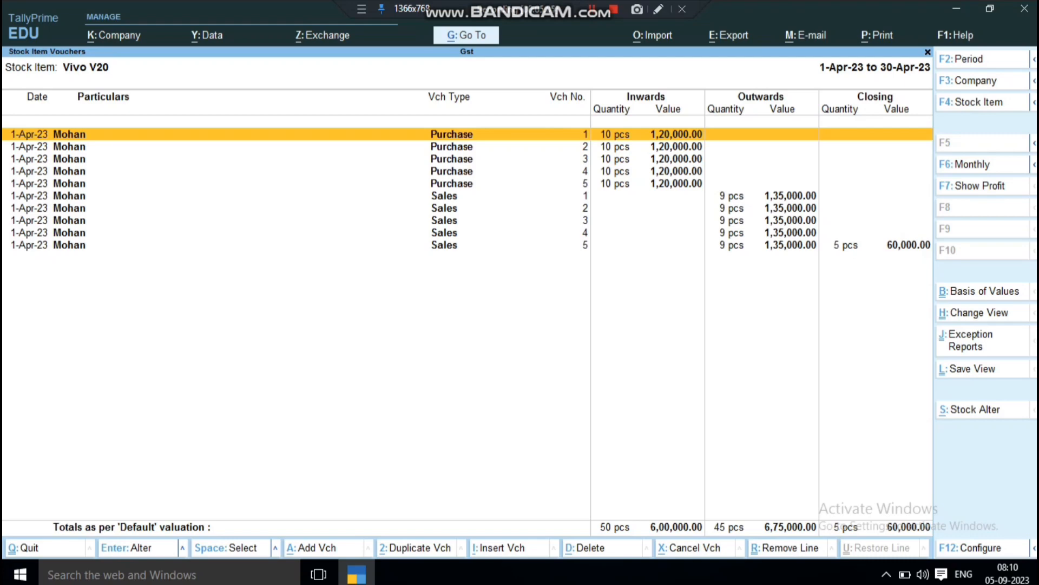
- Review the April purchase and sales vouchers of Vivo V20, and return to the Gateway of Tally
{"action": "key", "text": "Down"}
{"action": "key", "text": "Down"}
{"action": "key", "text": "Down"}
{"action": "key", "text": "Down"}
{"action": "key", "text": "Up"}
{"action": "key", "text": "Up"}
{"action": "key", "text": "Up"}
{"action": "key", "text": "Up"}
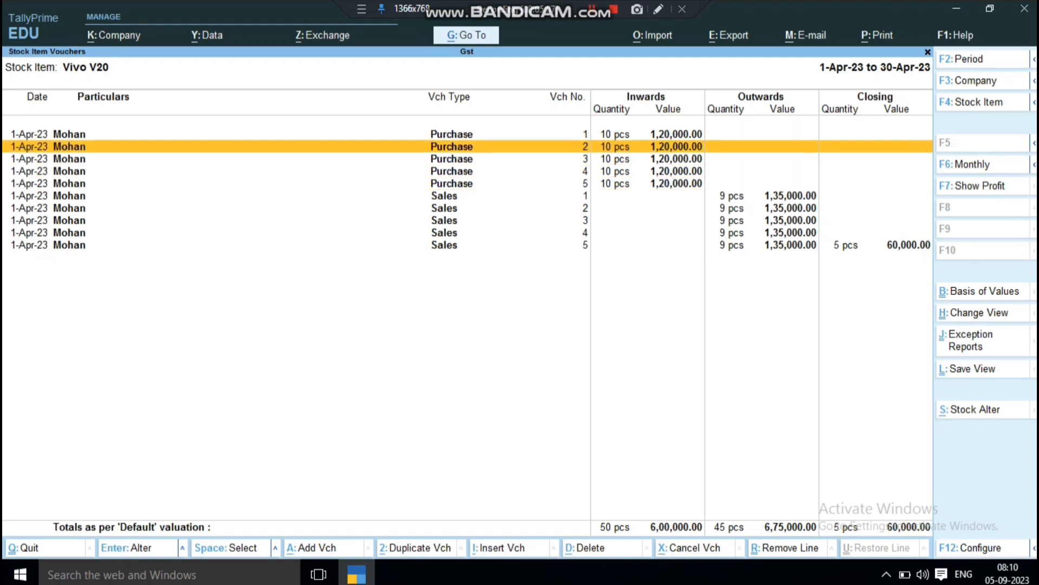
{"action": "key", "text": "Down"}
{"action": "key", "text": "Down"}
{"action": "key", "text": "Down"}
{"action": "key", "text": "Down"}
{"action": "key", "text": "Down"}
{"action": "key", "text": "Down"}
{"action": "key", "text": "Down"}
{"action": "key", "text": "Down"}
{"action": "key", "text": "Down"}
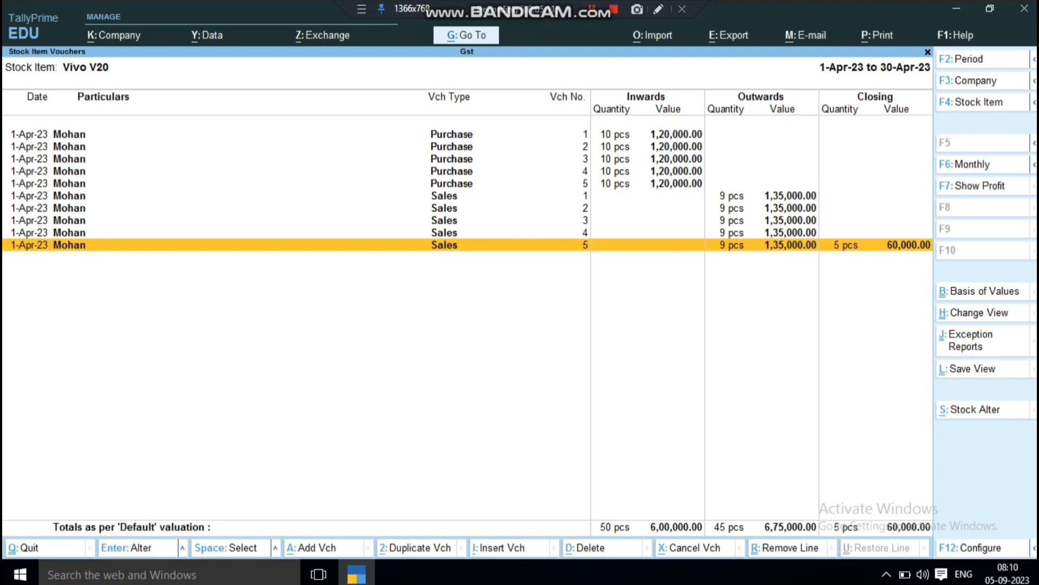
{"action": "key", "text": "Escape"}
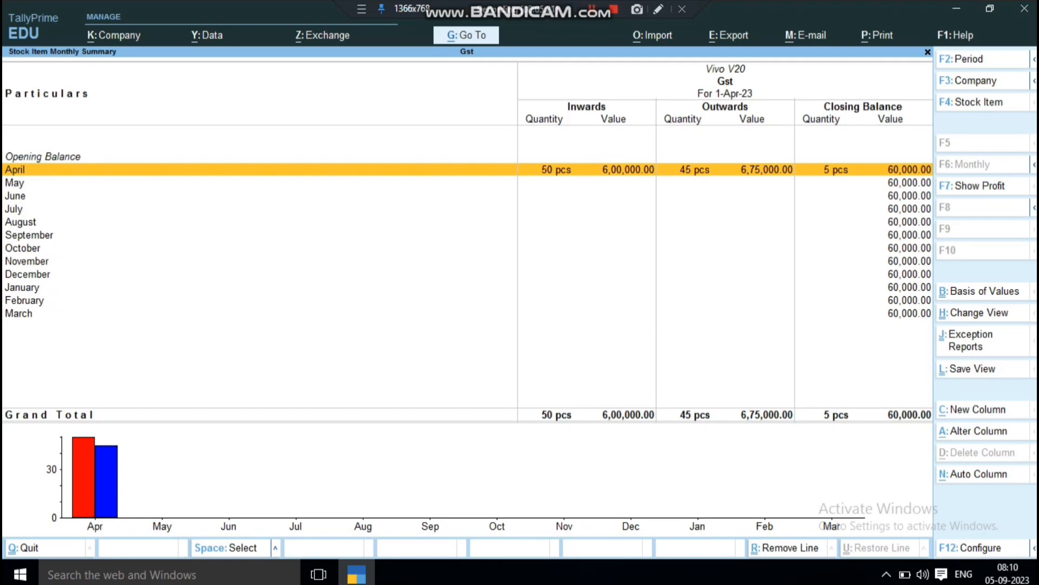
{"action": "key", "text": "Escape"}
{"action": "key", "text": "Escape"}
{"action": "key", "text": "Escape"}
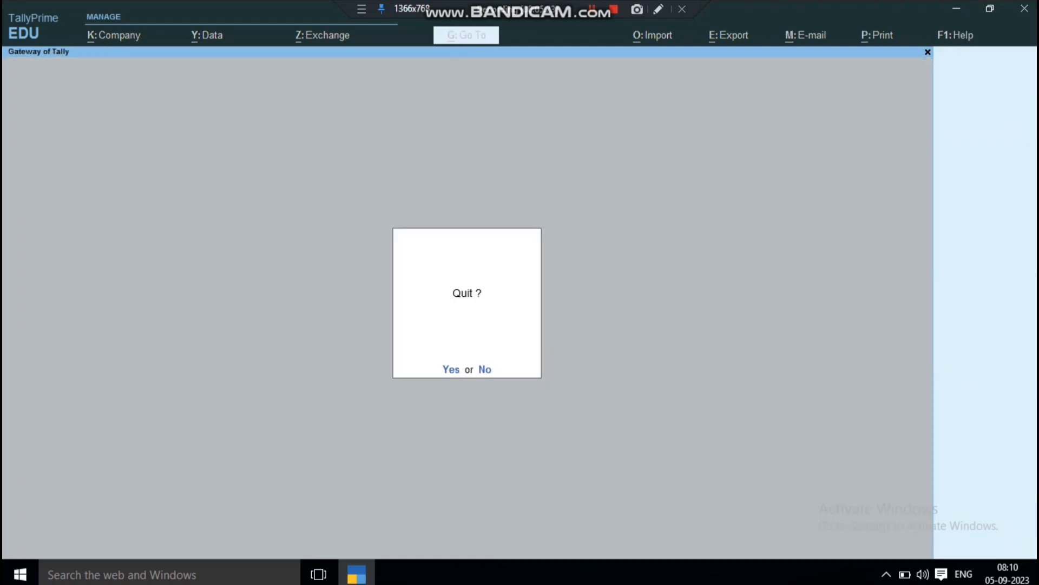
{"action": "key", "text": "Escape"}
- Open the Statements of Inventory reports again from the Gateway of Tally
{"action": "key", "text": "d"}
{"action": "key", "text": "Down"}
{"action": "key", "text": "Down"}
{"action": "key", "text": "Down"}
{"action": "key", "text": "Down"}
{"action": "key", "text": "Down"}
{"action": "key", "text": "Down"}
{"action": "key", "text": "Down"}
{"action": "key", "text": "Down"}
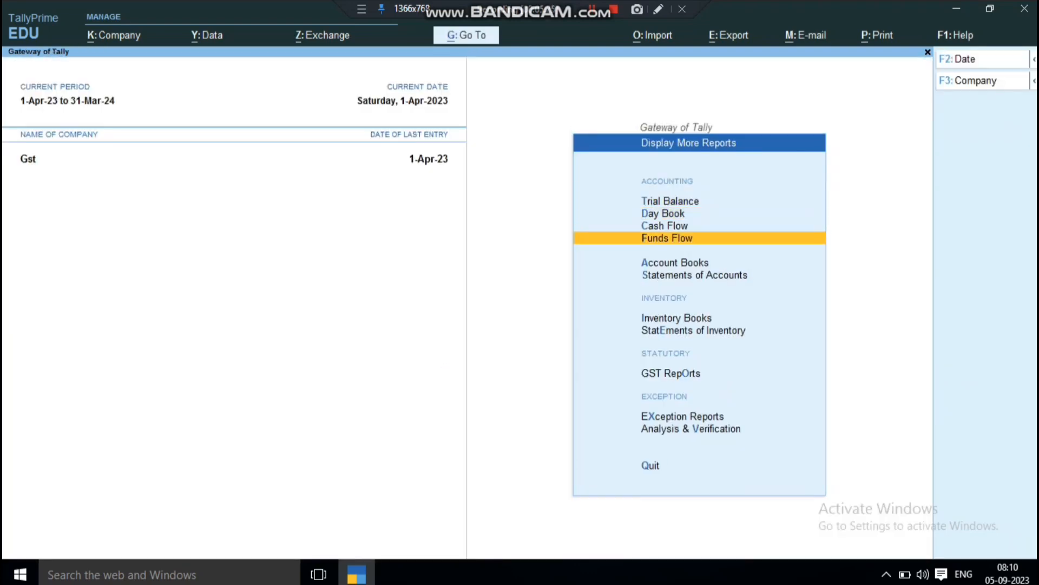
{"action": "key", "text": "Up"}
{"action": "key", "text": "Return"}
- Examine the shortfall and order quantity of Vivo V20 in the Vivo group's Reorder Status report, and return to the Gateway of Tally
{"action": "key", "text": "Down"}
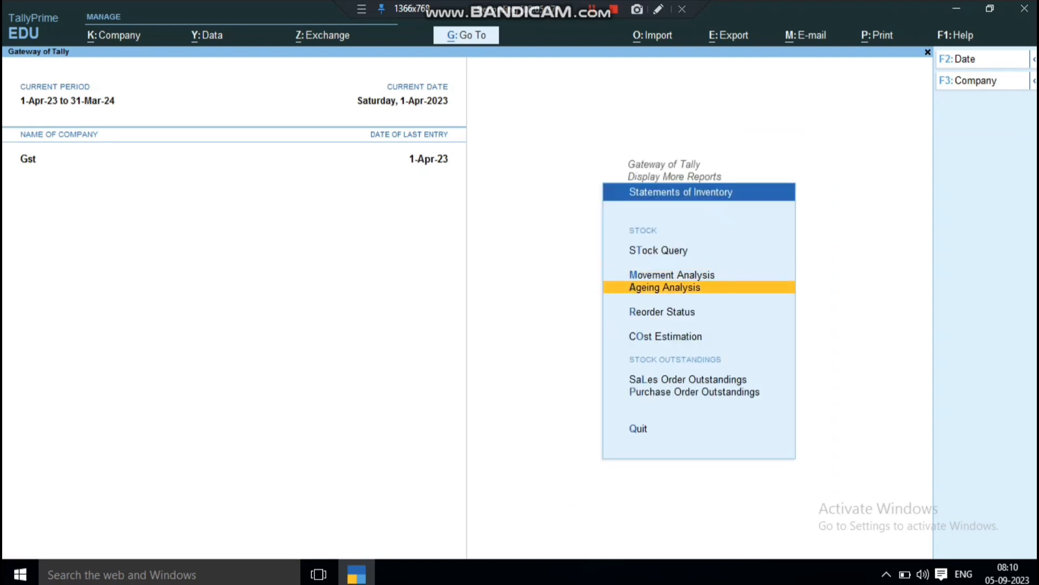
{"action": "key", "text": "Down"}
{"action": "key", "text": "Return"}
{"action": "key", "text": "Down"}
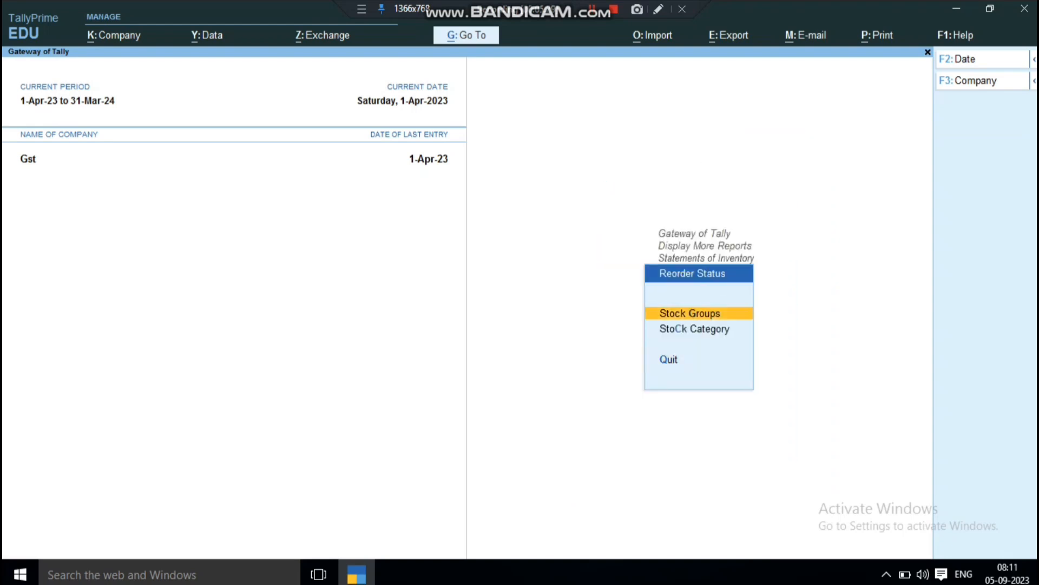
{"action": "key", "text": "Return"}
{"action": "key", "text": "Return"}
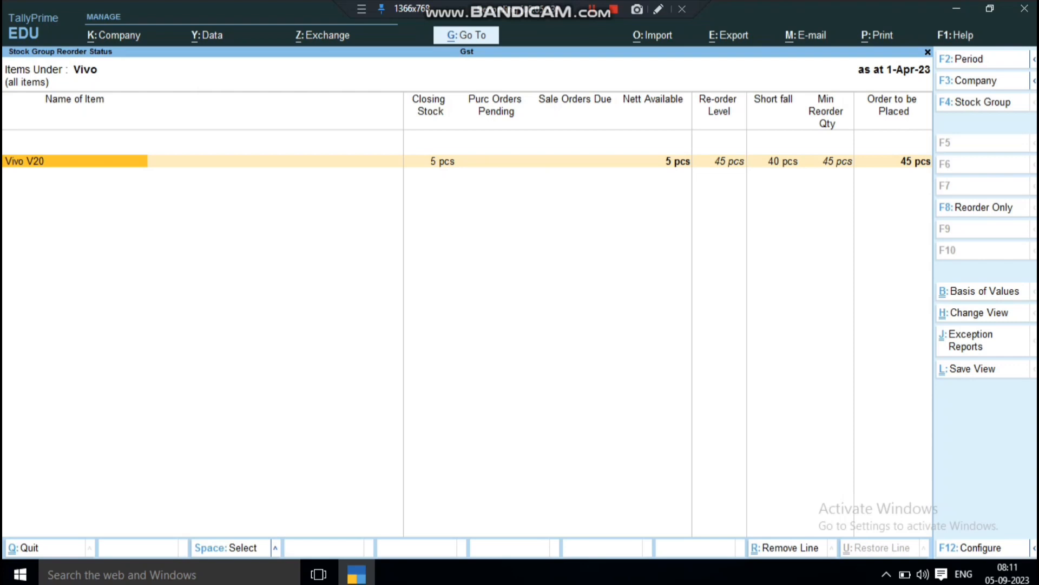
{"action": "key", "text": "Escape"}
{"action": "key", "text": "Escape"}
{"action": "key", "text": "Escape"}
{"action": "key", "text": "Escape"}
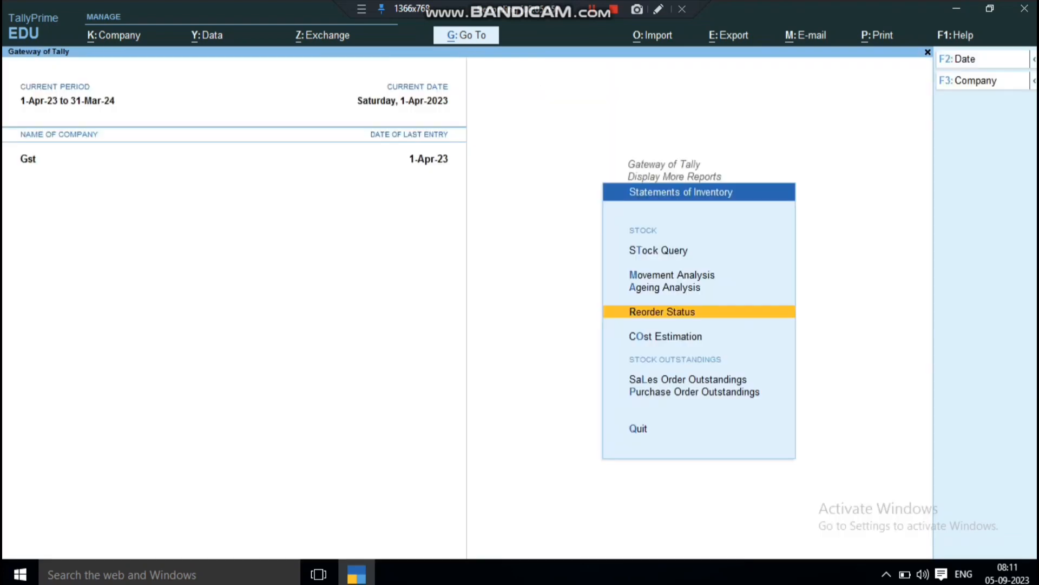
{"action": "key", "text": "Escape"}
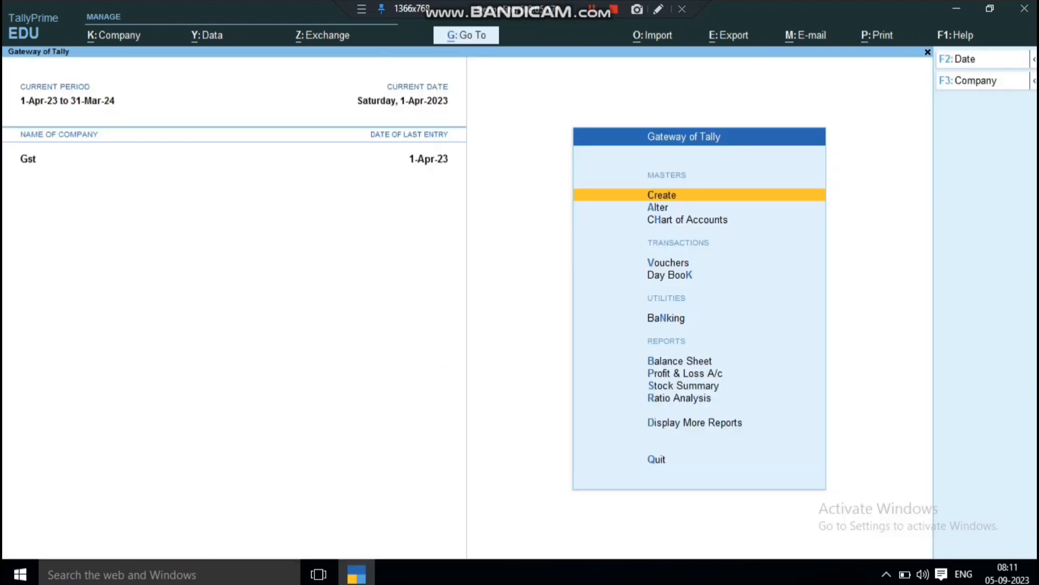
- Show the full list of masters for alteration and open Reorder Level (Stock Item) for Vivo V20
{"action": "key", "text": "Down"}
{"action": "key", "text": "Return"}
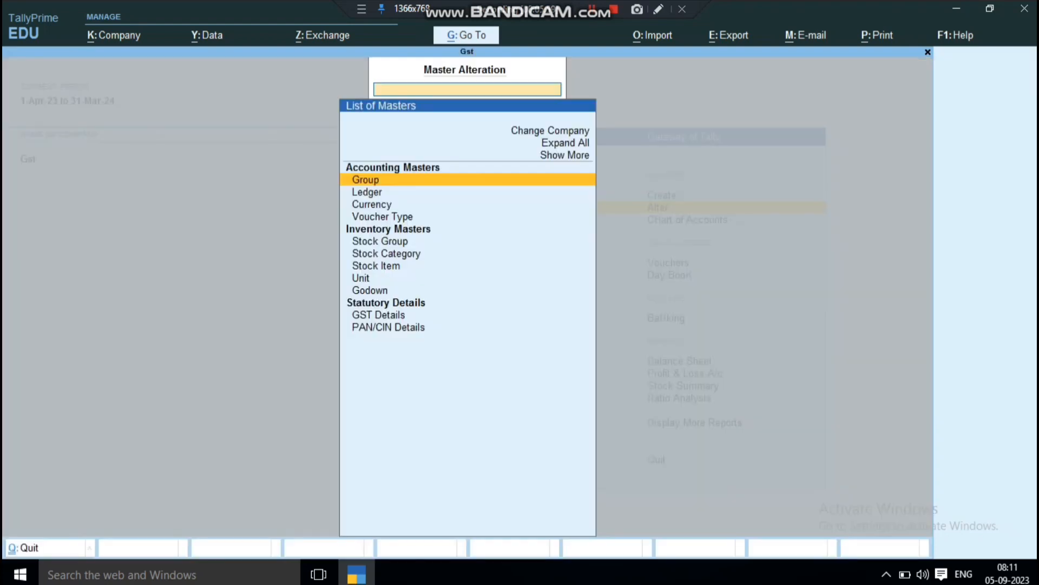
{"action": "key", "text": "Up"}
{"action": "key", "text": "Up"}
{"action": "key", "text": "Return"}
{"action": "key", "text": "Down"}
{"action": "key", "text": "Down"}
{"action": "key", "text": "Down"}
{"action": "key", "text": "Down"}
{"action": "key", "text": "Down"}
{"action": "key", "text": "Down"}
{"action": "key", "text": "Down"}
{"action": "key", "text": "Down"}
{"action": "key", "text": "Down"}
{"action": "key", "text": "Down"}
{"action": "key", "text": "Down"}
{"action": "key", "text": "Down"}
{"action": "key", "text": "Down"}
{"action": "key", "text": "Down"}
{"action": "key", "text": "Down"}
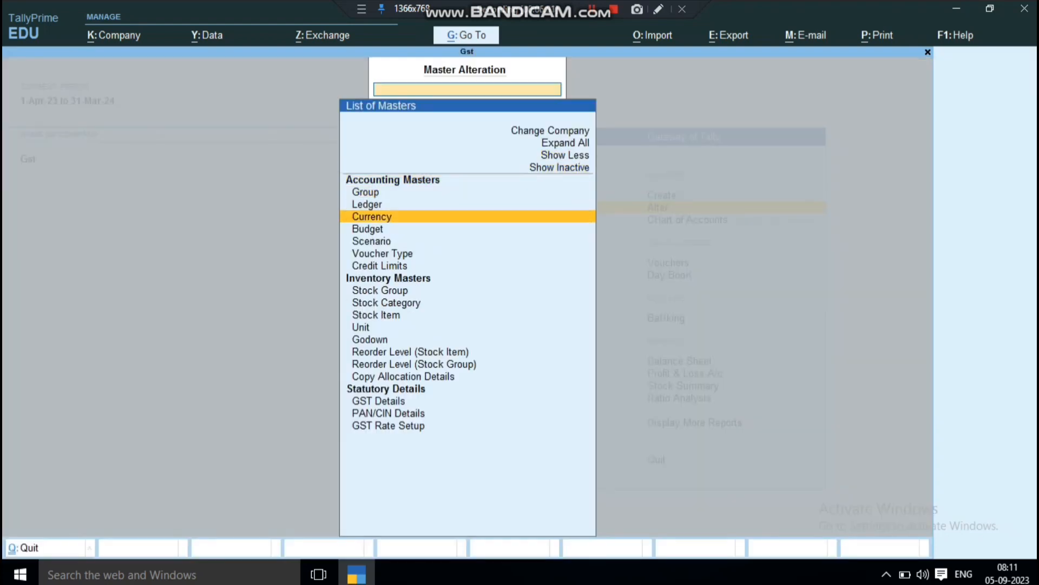
{"action": "key", "text": "Down"}
{"action": "key", "text": "Return"}
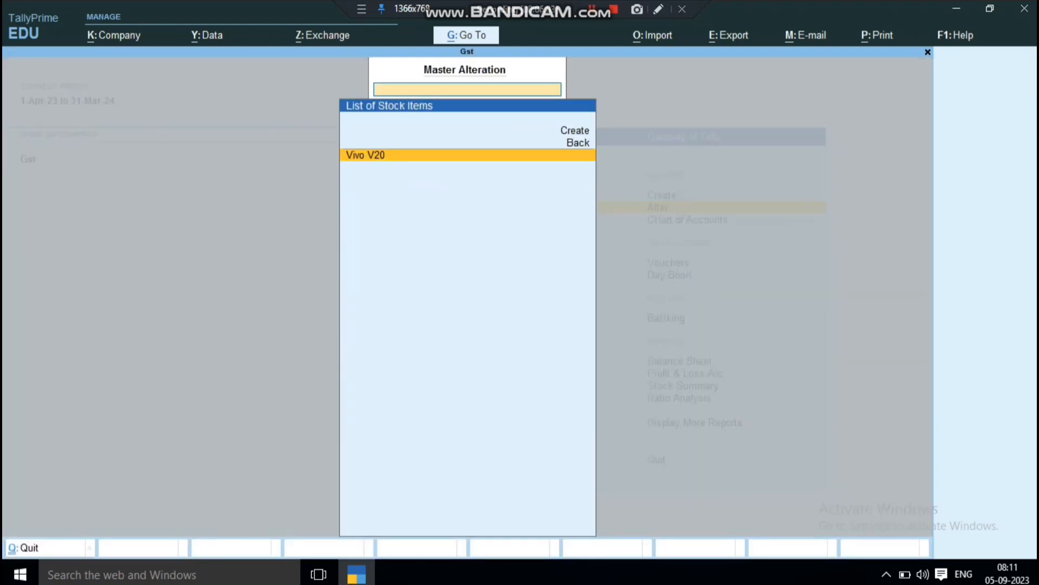
{"action": "key", "text": "Return"}
- Set the minimum order criteria of Vivo V20 to Lower, save the reorder settings and return to the Gateway of Tally
{"action": "key", "text": "Return"}
{"action": "key", "text": "Return"}
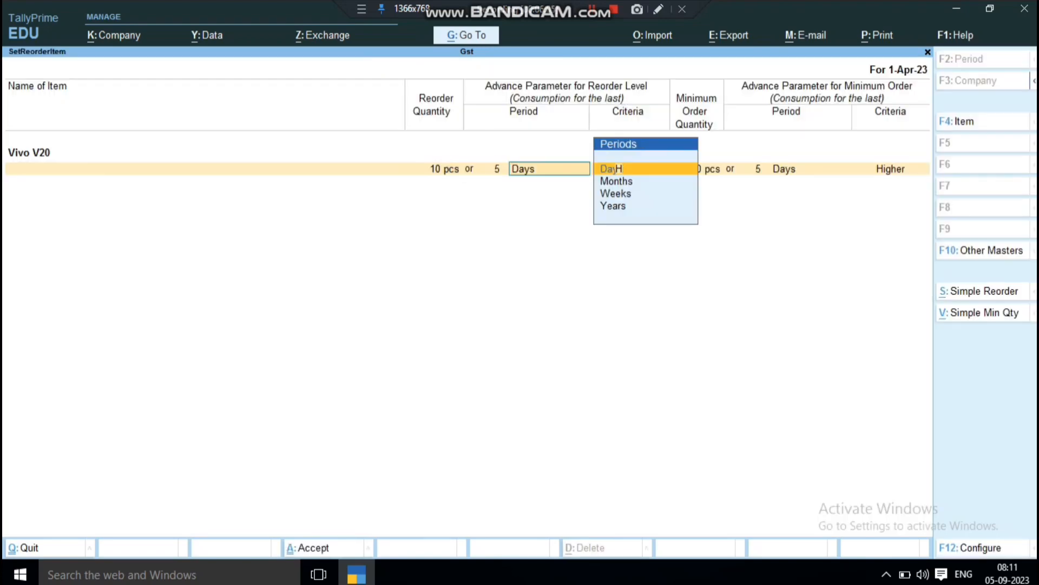
{"action": "key", "text": "Return"}
{"action": "key", "text": "Return"}
{"action": "key", "text": "Return"}
{"action": "key", "text": "Return"}
{"action": "key", "text": "Return"}
{"action": "key", "text": "Down"}
{"action": "key", "text": "Return"}
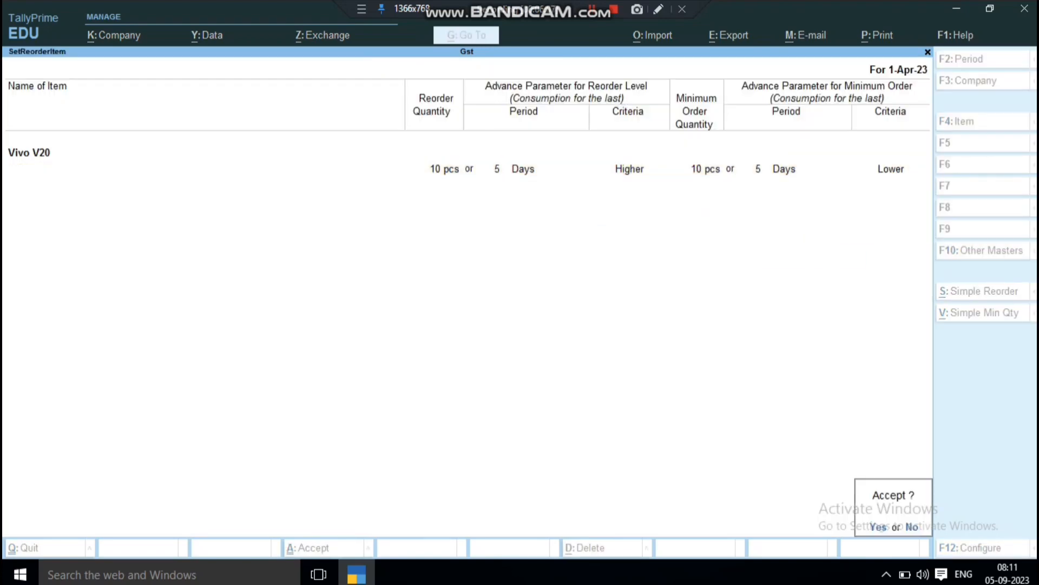
{"action": "key", "text": "Return"}
{"action": "key", "text": "Escape"}
{"action": "key", "text": "Escape"}
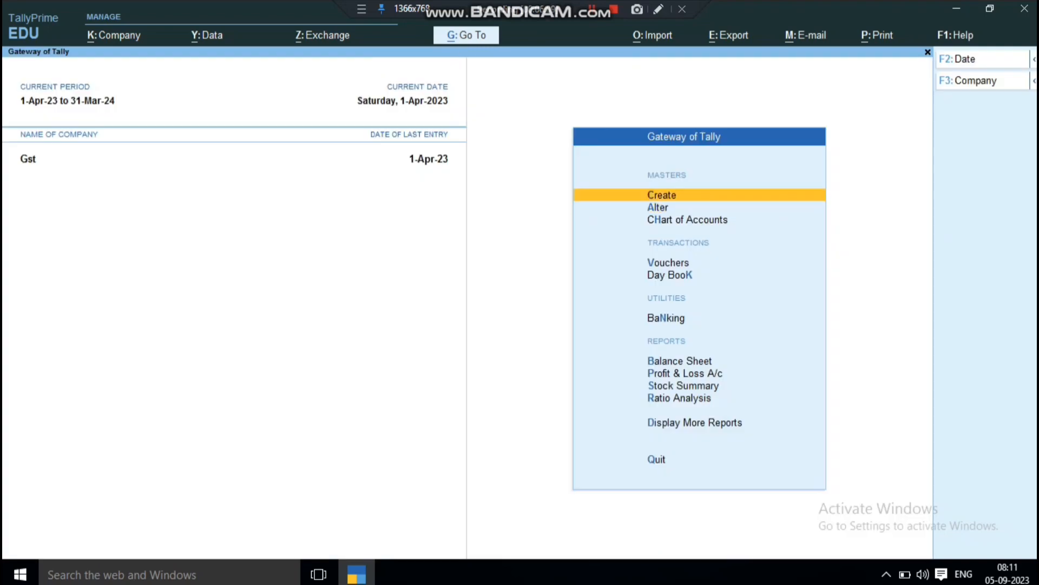
- Open Statements of Inventory to check the effect of the changed minimum order criteria
{"action": "key", "text": "d"}
{"action": "key", "text": "Down"}
{"action": "key", "text": "Down"}
{"action": "key", "text": "Down"}
{"action": "key", "text": "Down"}
{"action": "key", "text": "Down"}
{"action": "key", "text": "Down"}
{"action": "key", "text": "Down"}
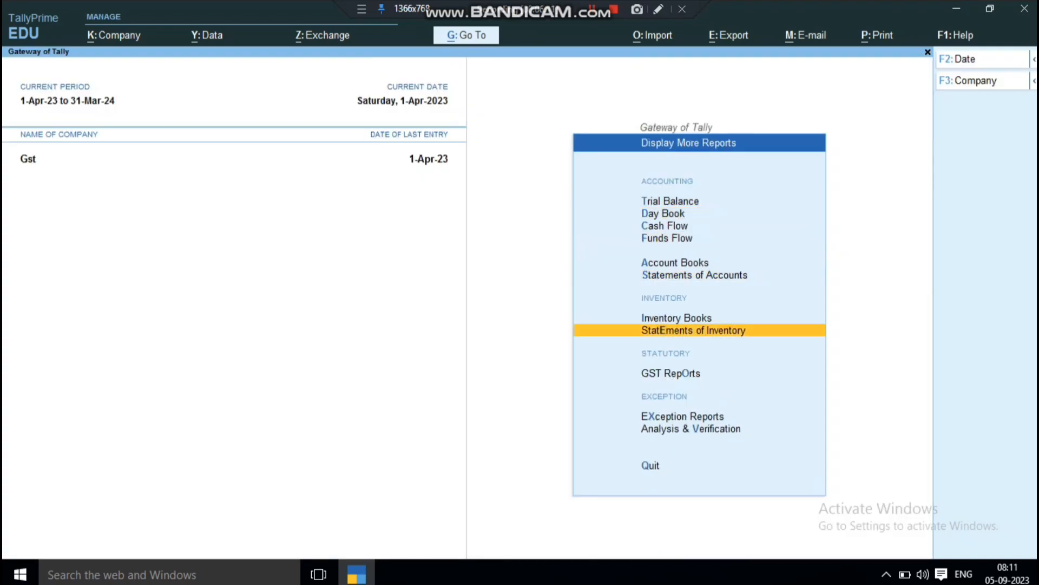
{"action": "key", "text": "Return"}
- Review the Vivo group's Reorder Status report with the Lower minimum order criteria, and return to the Gateway of Tally
{"action": "key", "text": "Down"}
{"action": "key", "text": "Down"}
{"action": "key", "text": "Down"}
{"action": "key", "text": "Down"}
{"action": "key", "text": "Up"}
{"action": "key", "text": "Return"}
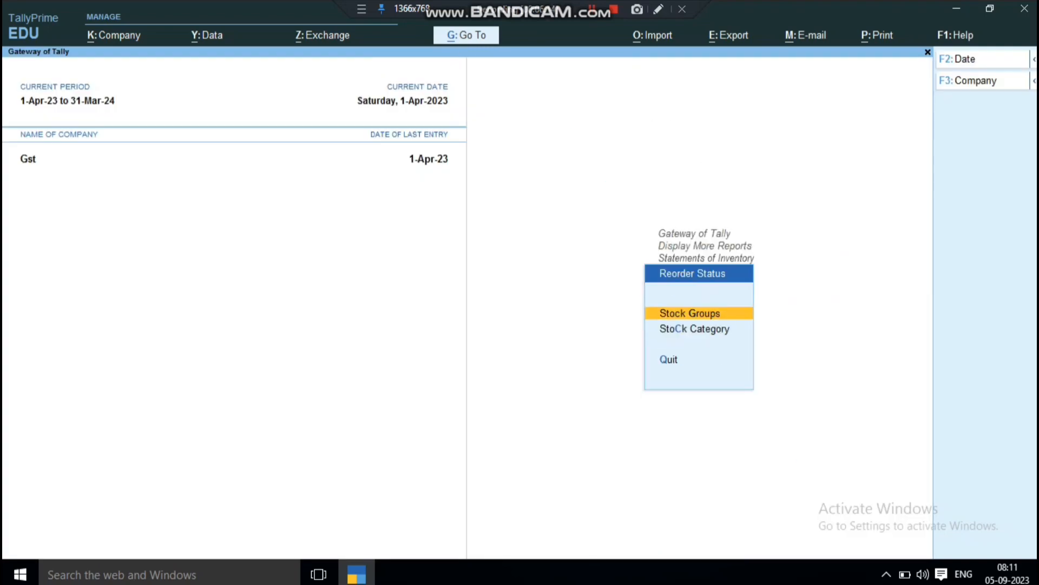
{"action": "key", "text": "Return"}
{"action": "key", "text": "Return"}
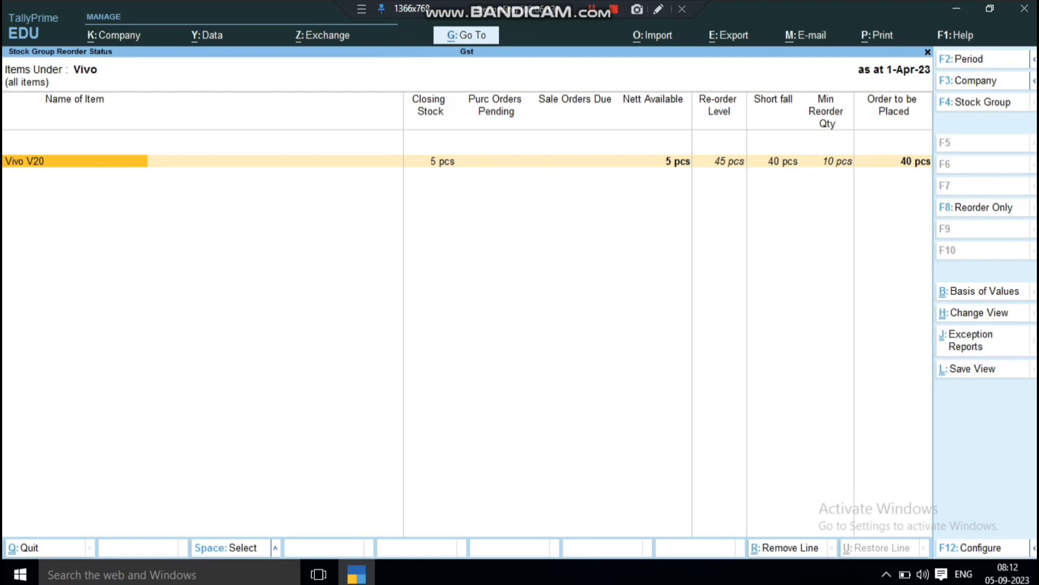
{"action": "key", "text": "Escape"}
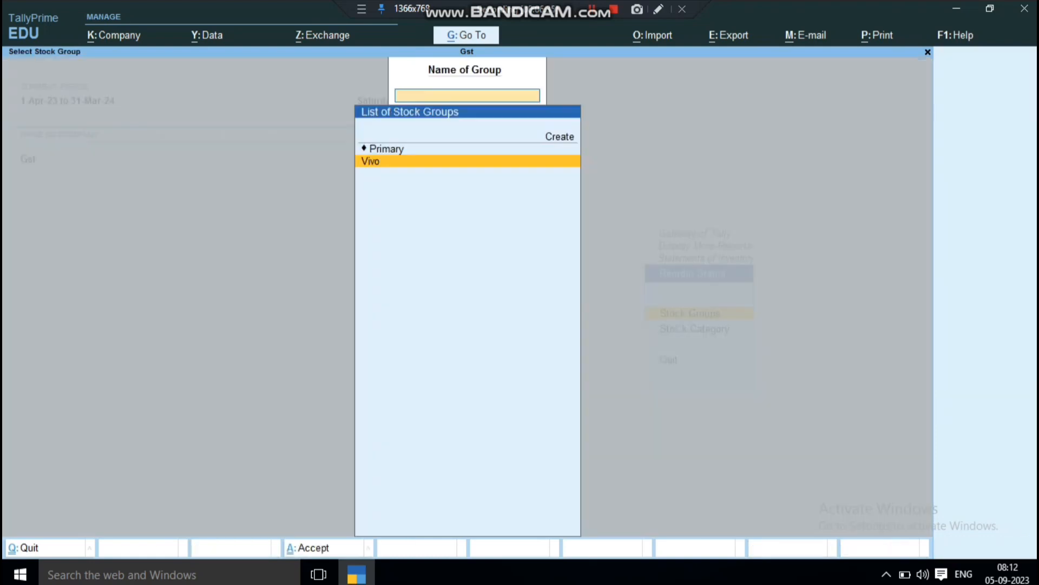
{"action": "key", "text": "Escape"}
{"action": "key", "text": "Escape"}
{"action": "key", "text": "Escape"}
{"action": "key", "text": "Escape"}
- Open voucher creation with a new sales voucher dated 1-Apr-23
{"action": "key", "text": "Home"}
{"action": "key", "text": "Down"}
{"action": "key", "text": "Down"}
{"action": "key", "text": "Down"}
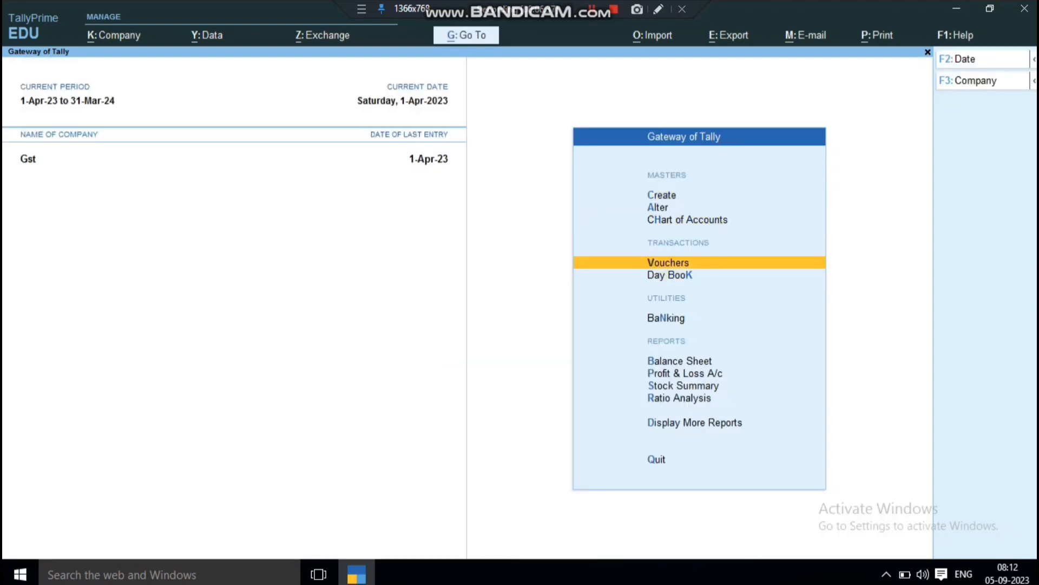
{"action": "key", "text": "Return"}
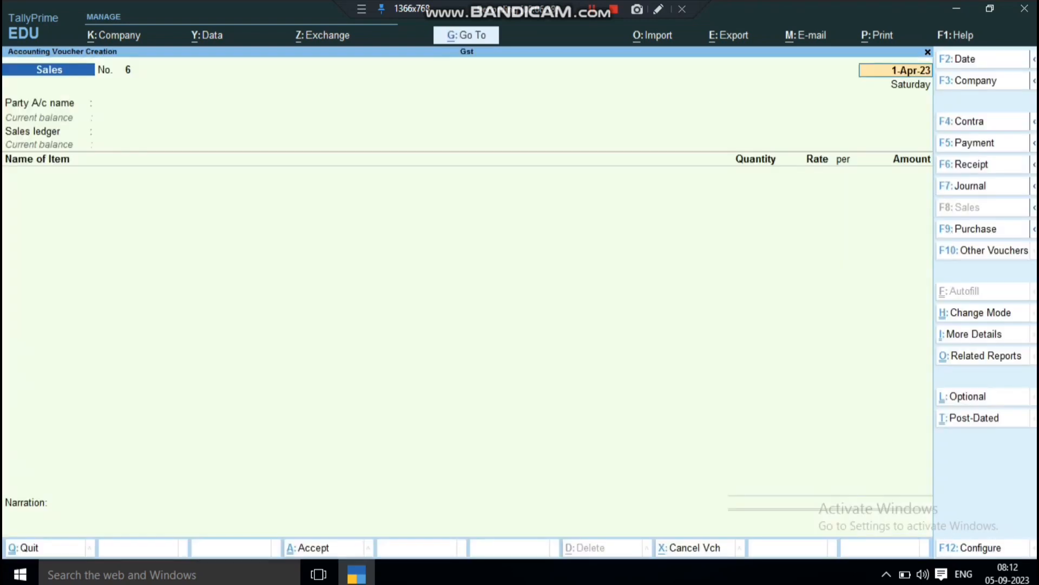
- Start a purchase order voucher dated 1-Apr-23 and select the supplier's party account
{"action": "key", "text": "ctrl+F9"}
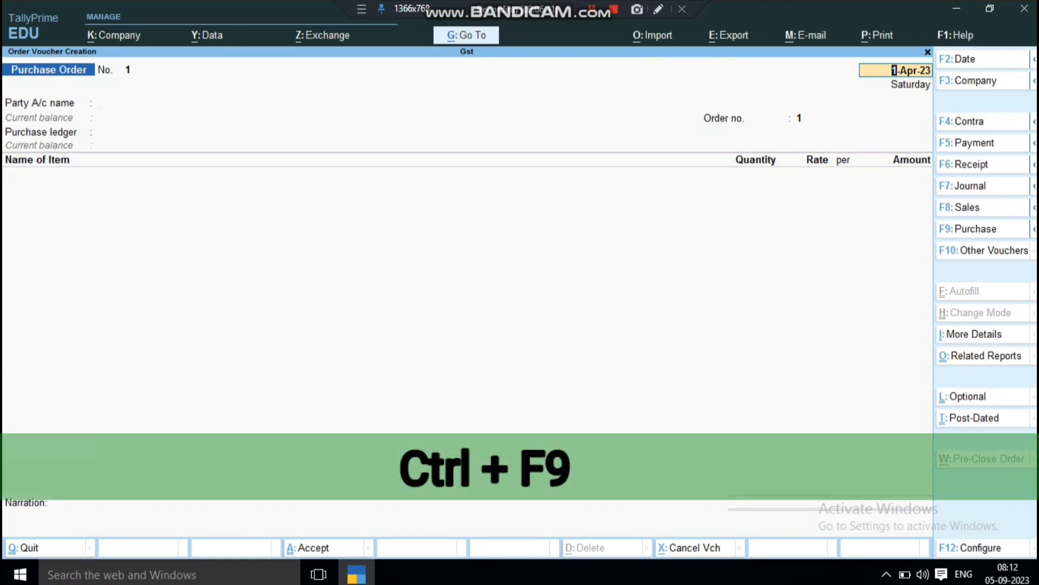
{"action": "key", "text": "Down"}
{"action": "key", "text": "Down"}
{"action": "key", "text": "Return"}
{"action": "key", "text": "Return"}
{"action": "key", "text": "Return"}
{"action": "key", "text": "Return"}
{"action": "key", "text": "Return"}
{"action": "key", "text": "Return"}
{"action": "key", "text": "Return"}
{"action": "key", "text": "Return"}
{"action": "key", "text": "Return"}
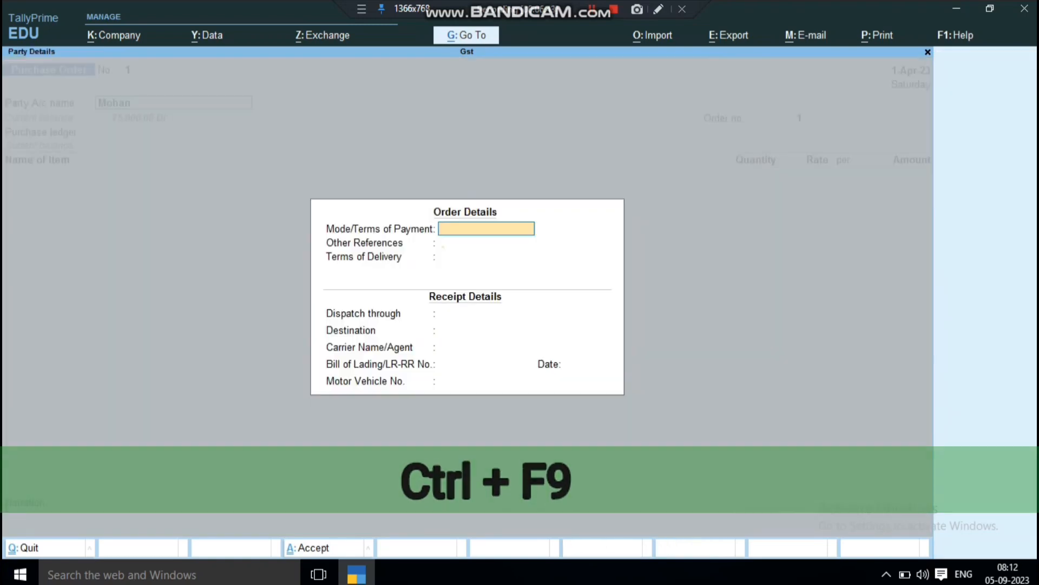
- Leave the order and receipt details blank, and choose Purchase A/c as the ledger and Vivo V20 as the item
{"action": "key", "text": "Return"}
{"action": "key", "text": "Return"}
{"action": "key", "text": "Return"}
{"action": "key", "text": "Return"}
{"action": "key", "text": "Return"}
{"action": "key", "text": "Return"}
{"action": "key", "text": "Return"}
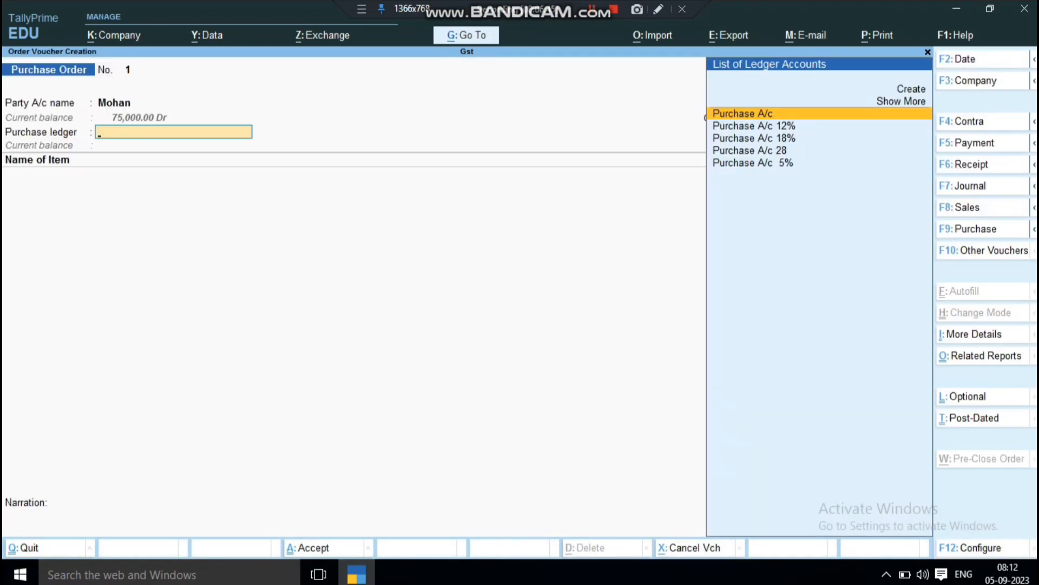
{"action": "key", "text": "Down"}
{"action": "key", "text": "Return"}
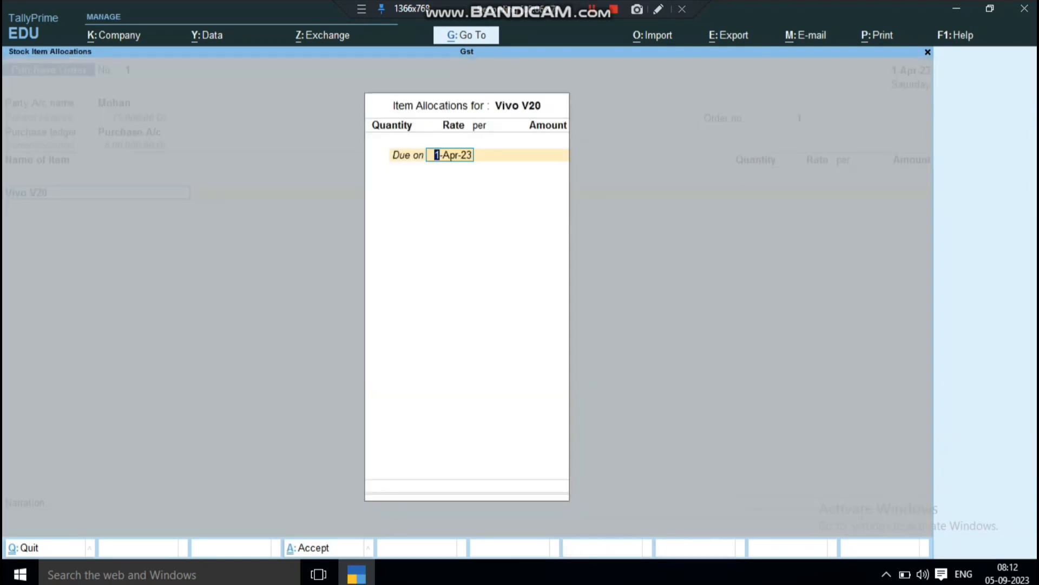
- Allocate 40 pcs of Vivo V20 due on 1-Apr-23 at a rate of 12,000.00 and save the purchase order
{"action": "key", "text": "Return"}
{"action": "type", "text": "40"}
{"action": "key", "text": "Return"}
{"action": "key", "text": "Return"}
{"action": "key", "text": "Return"}
{"action": "key", "text": "Return"}
{"action": "key", "text": "Return"}
{"action": "key", "text": "Return"}
{"action": "key", "text": "Return"}
{"action": "key", "text": "Return"}
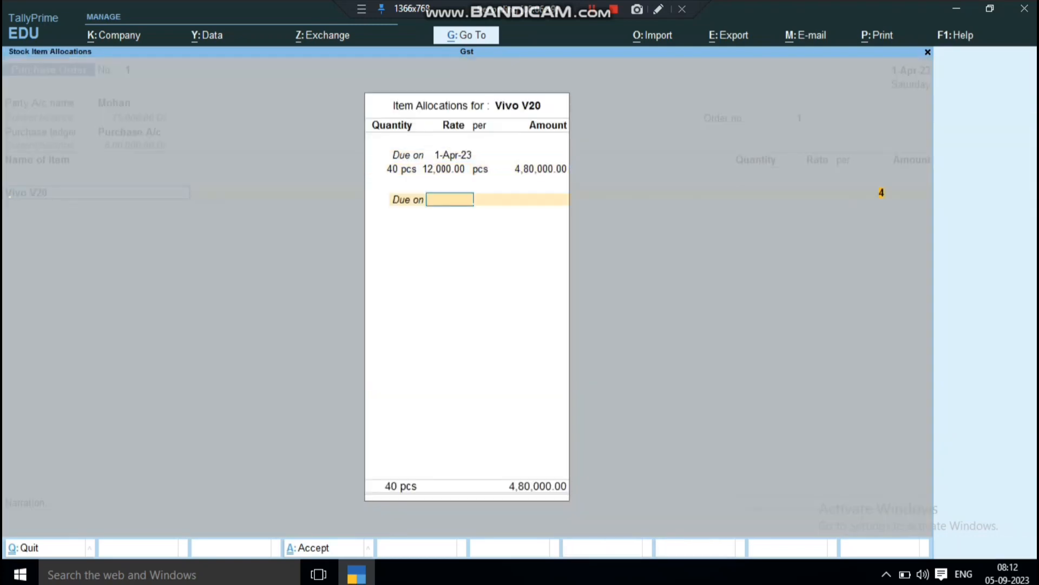
{"action": "key", "text": "Return"}
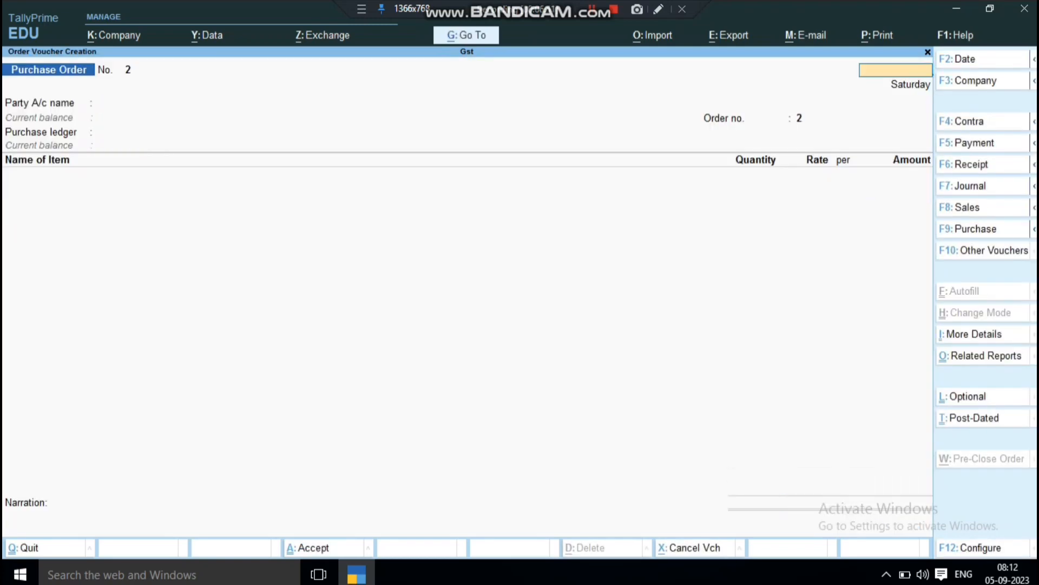
- Leave order voucher creation and open Statements of Inventory to check the effect of the purchase order
{"action": "key", "text": "Escape"}
{"action": "key", "text": "Down"}
{"action": "key", "text": "Down"}
{"action": "key", "text": "Down"}
{"action": "key", "text": "Down"}
{"action": "key", "text": "Down"}
{"action": "key", "text": "Down"}
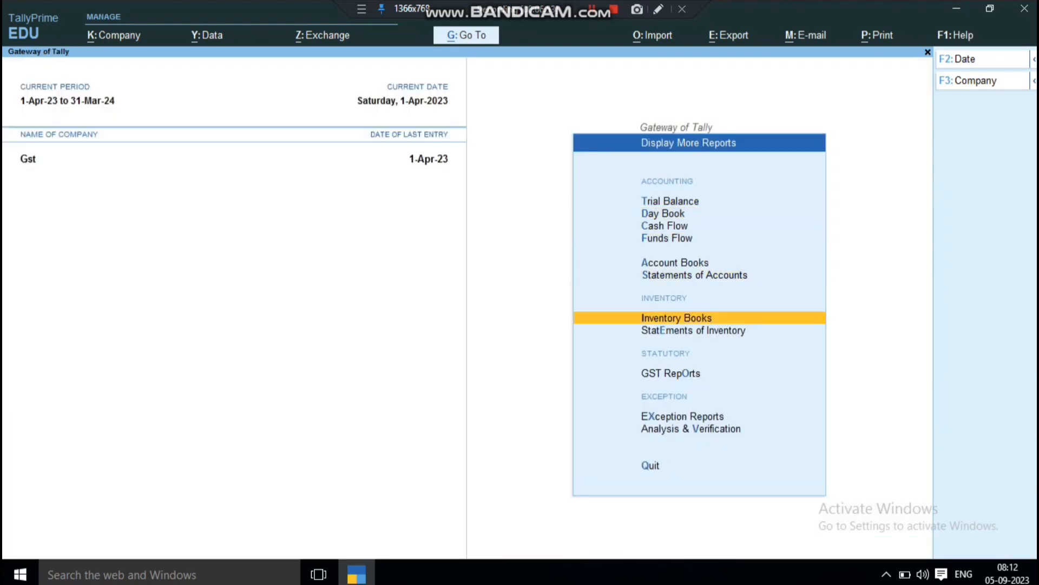
{"action": "key", "text": "Down"}
{"action": "key", "text": "Return"}
{"action": "key", "text": "Down"}
{"action": "key", "text": "Down"}
{"action": "key", "text": "Down"}
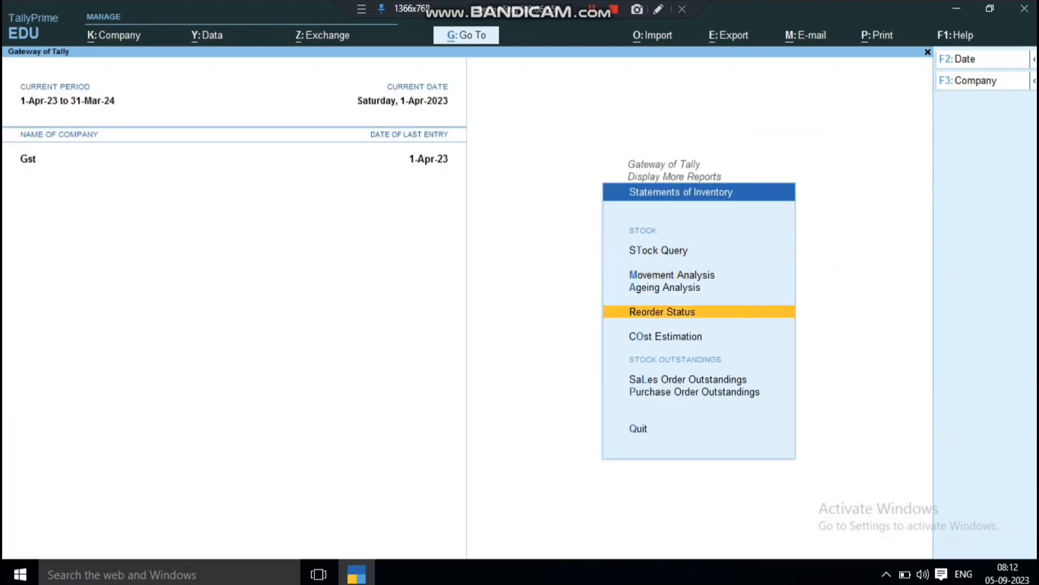
- Review the Reorder Status report for all items under Primary, including pending purchase orders, and return to the Gateway of Tally
{"action": "key", "text": "Return"}
{"action": "key", "text": "Return"}
{"action": "key", "text": "Return"}
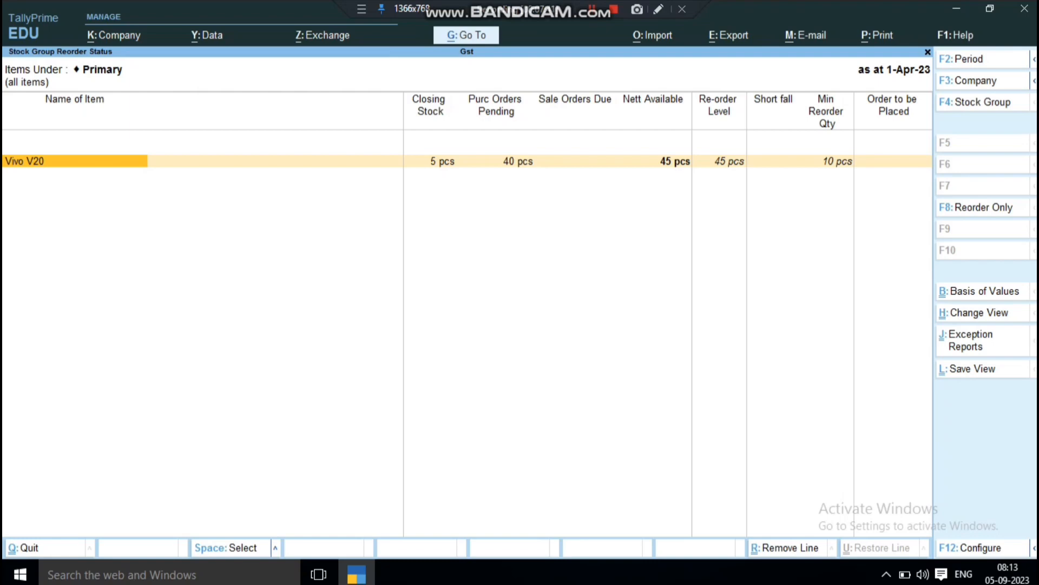
{"action": "key", "text": "Escape"}
{"action": "key", "text": "Escape"}
{"action": "key", "text": "Escape"}
{"action": "key", "text": "Escape"}
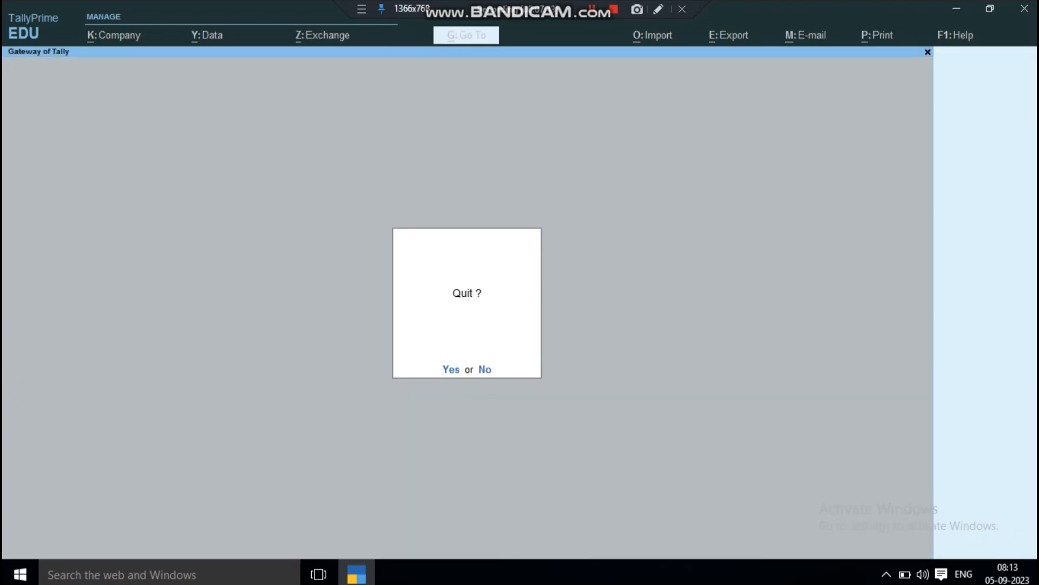
{"action": "key", "text": "Escape"}
- Open master alteration and expand the list of masters to show more master types
{"action": "key", "text": "Down"}
{"action": "key", "text": "Return"}
{"action": "key", "text": "Down"}
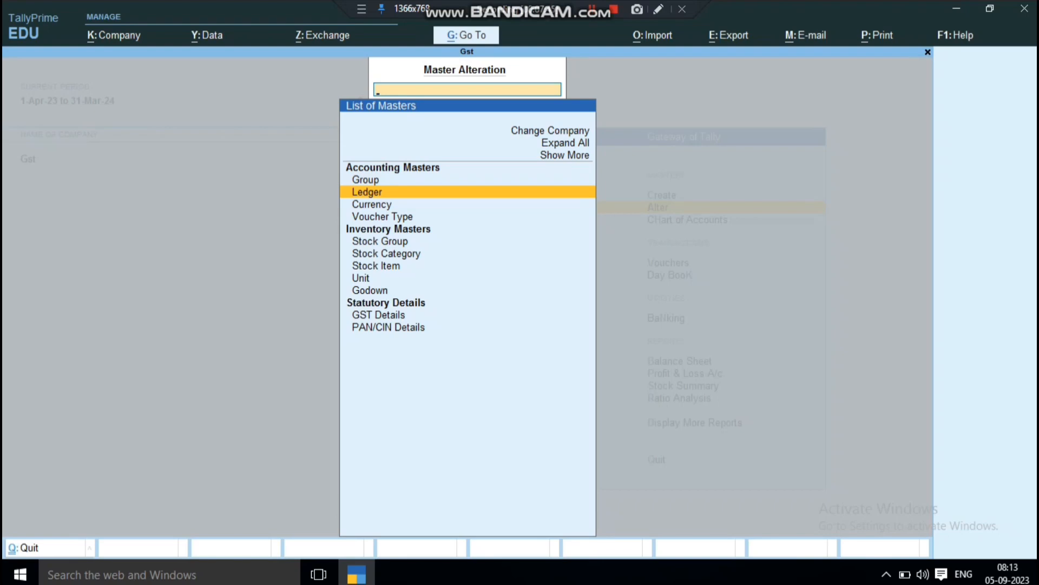
{"action": "key", "text": "Up"}
{"action": "key", "text": "Up"}
{"action": "key", "text": "Up"}
{"action": "key", "text": "Return"}
- Open the Reorder Level (Stock Item) settings for Vivo V20
{"action": "key", "text": "Down"}
{"action": "key", "text": "Down"}
{"action": "key", "text": "Down"}
{"action": "key", "text": "Down"}
{"action": "key", "text": "Down"}
{"action": "key", "text": "Down"}
{"action": "key", "text": "Down"}
{"action": "key", "text": "Down"}
{"action": "key", "text": "Down"}
{"action": "key", "text": "Down"}
{"action": "key", "text": "Down"}
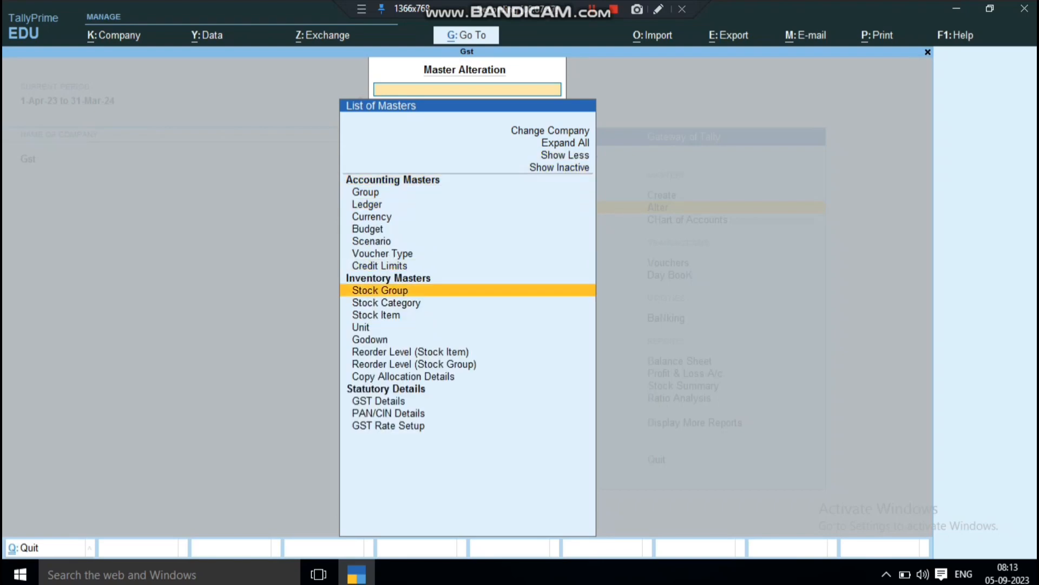
{"action": "key", "text": "Down"}
{"action": "key", "text": "Down"}
{"action": "key", "text": "Down"}
{"action": "key", "text": "Down"}
{"action": "key", "text": "Down"}
{"action": "key", "text": "Return"}
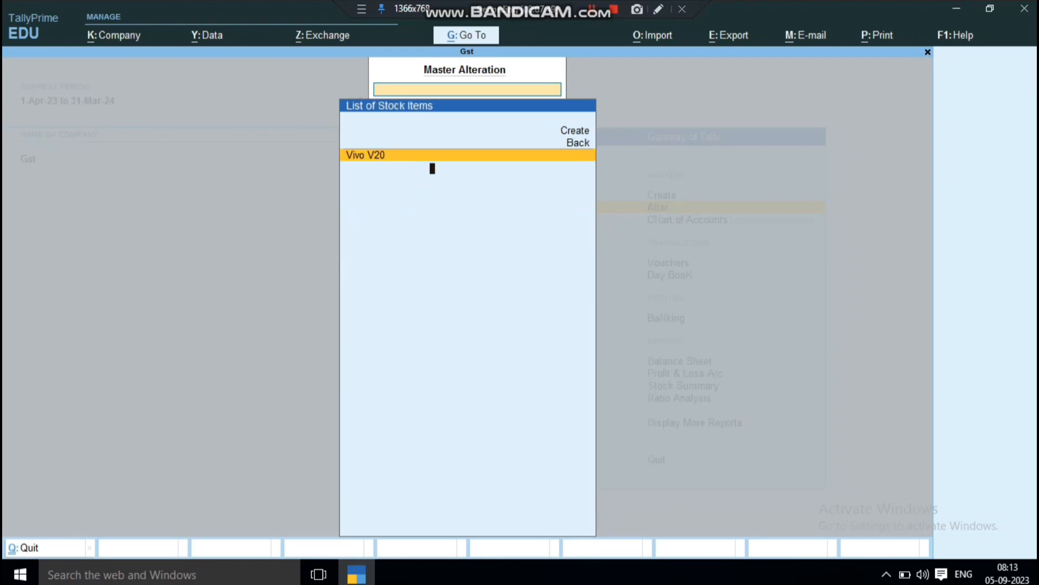
{"action": "key", "text": "Return"}
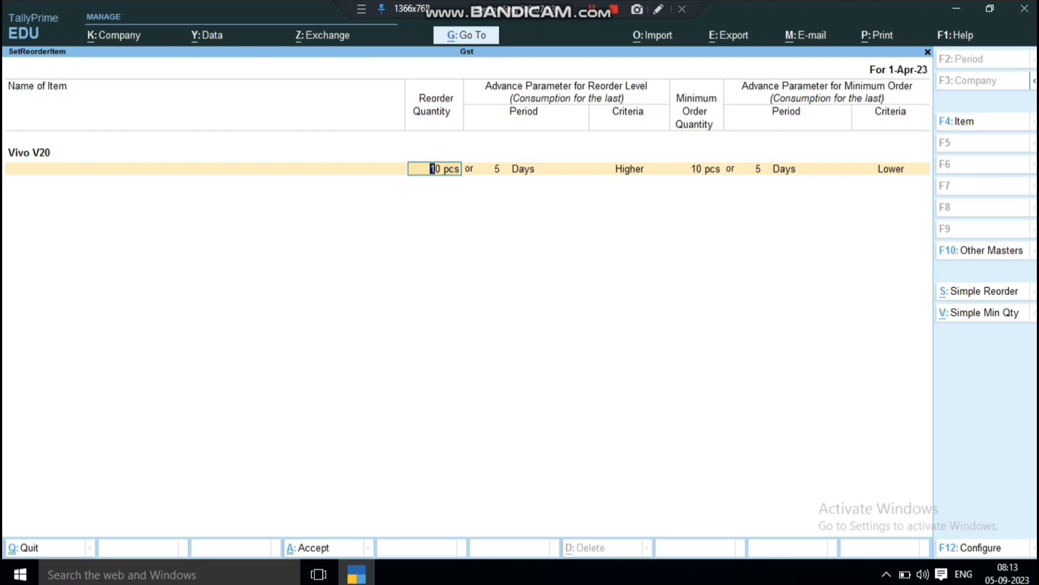
- Go through Vivo V20's reorder level and minimum order parameters, accept them as they are, and return to the Gateway of Tally
{"action": "key", "text": "Return"}
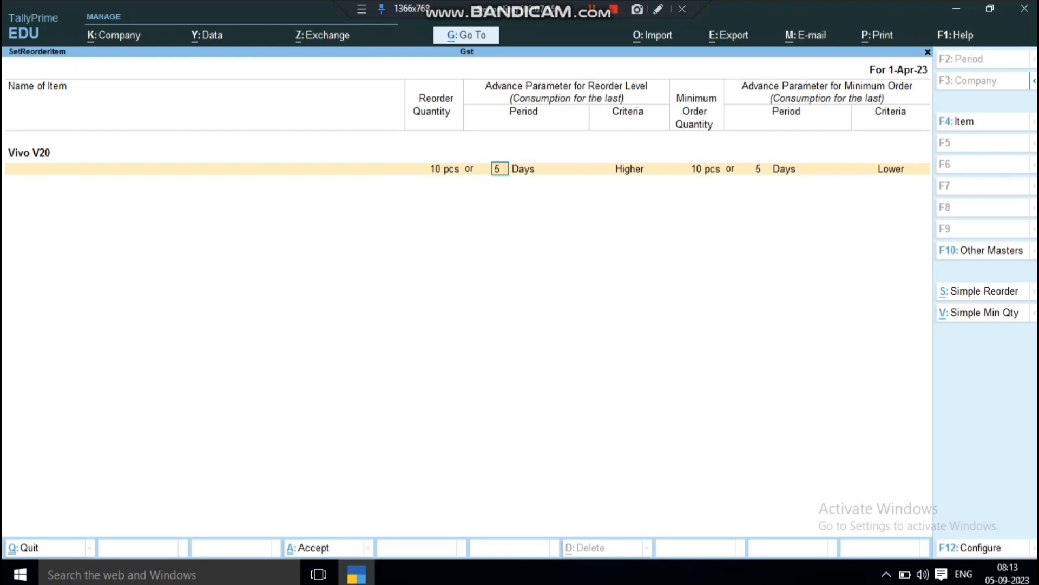
{"action": "key", "text": "Return"}
{"action": "key", "text": "Return"}
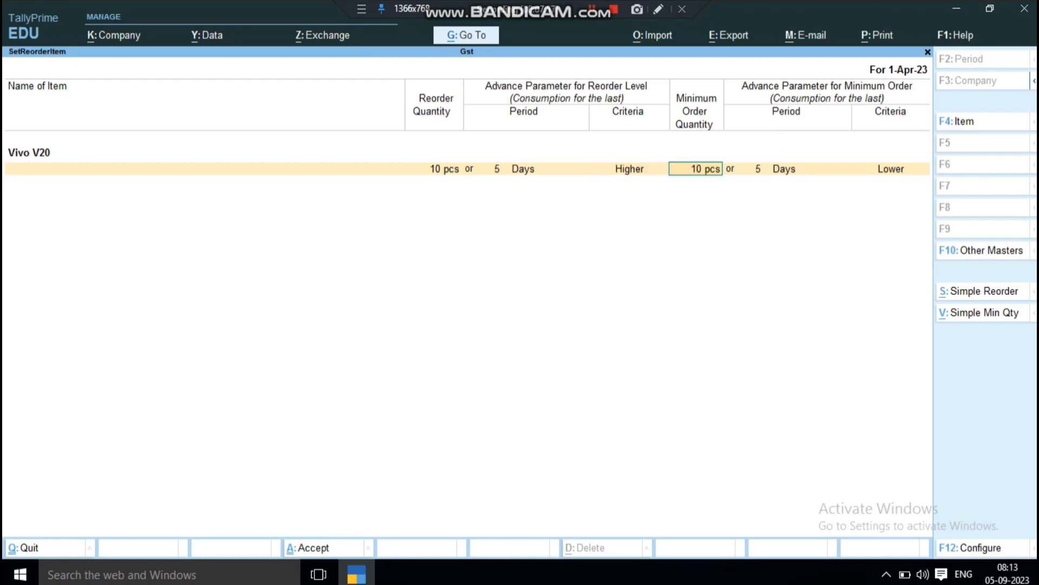
{"action": "key", "text": "Return"}
{"action": "key", "text": "Return"}
{"action": "key", "text": "Return"}
{"action": "key", "text": "Return"}
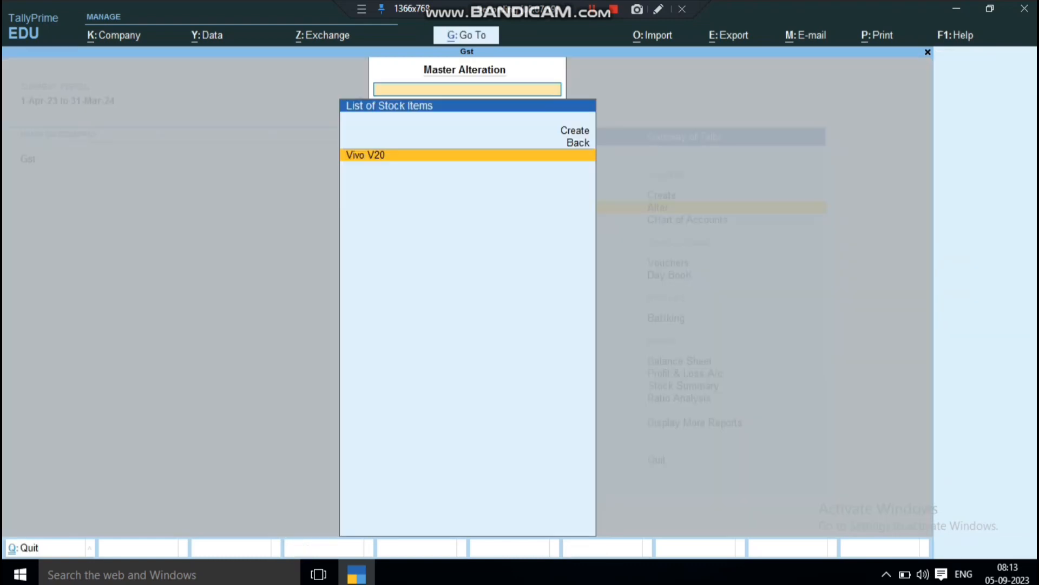
{"action": "key", "text": "Escape"}
{"action": "key", "text": "Escape"}
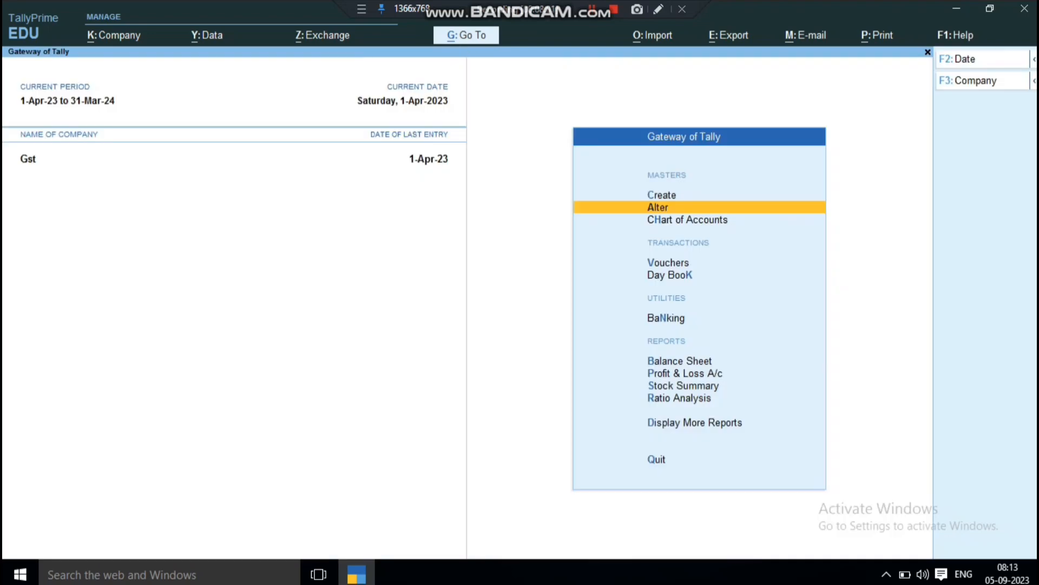
{"action": "key", "text": "Up"}
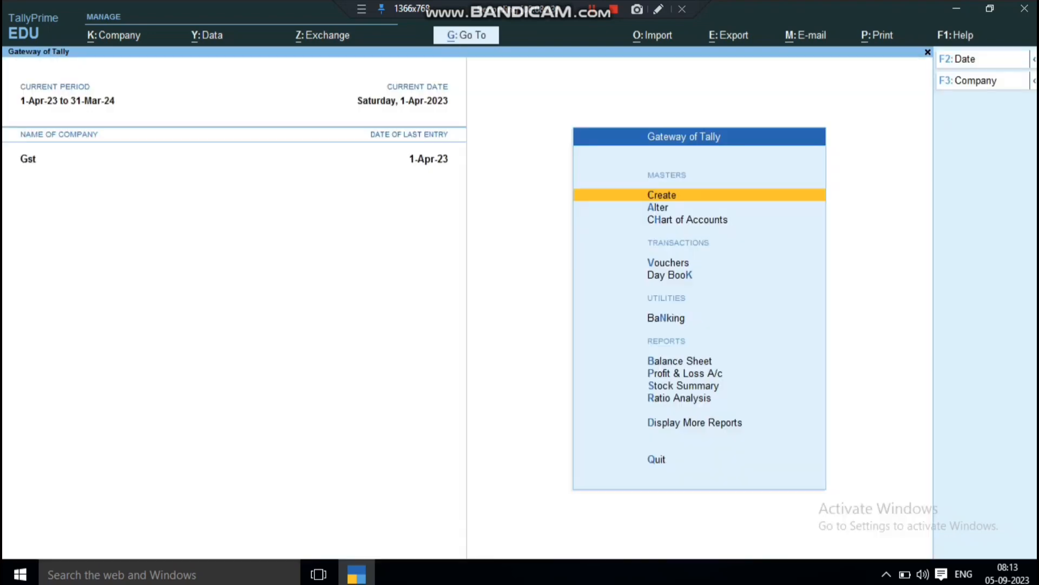